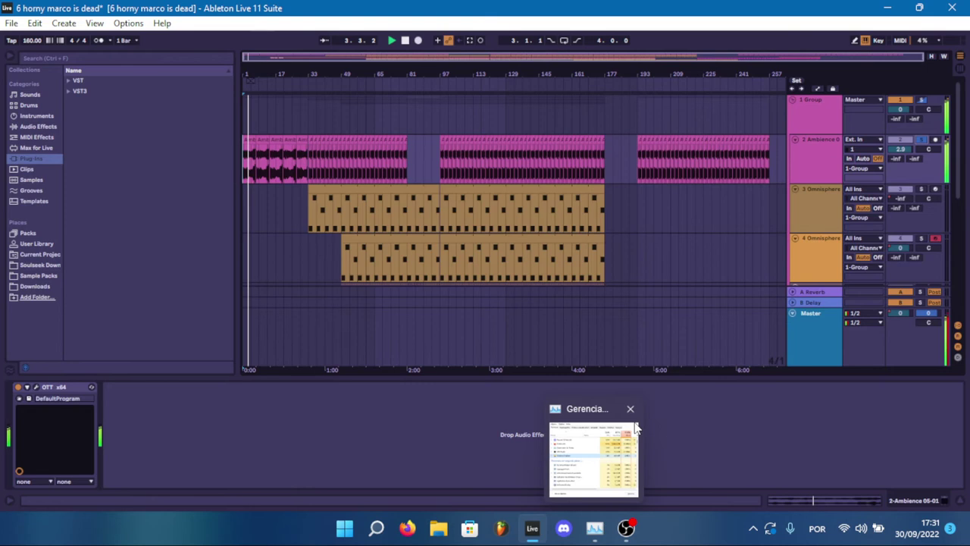
Step: Close the task manager window, place the insert marker at bar 17 and stop playback
{"action": "left_click", "coordinate": [631, 410]}
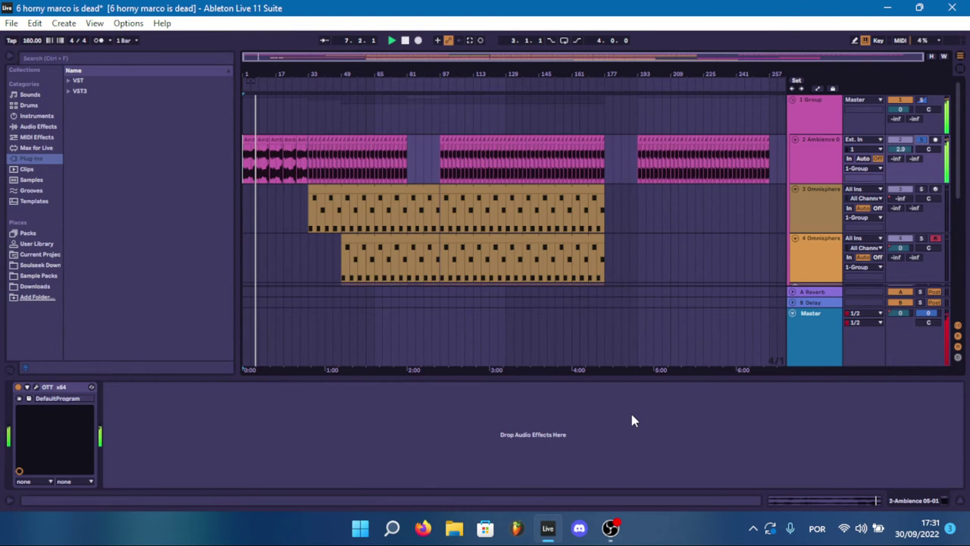
{"action": "scroll", "coordinate": [418, 214], "scroll_direction": "down", "scroll_amount": 3}
{"action": "scroll", "coordinate": [418, 214], "scroll_direction": "down", "scroll_amount": 3}
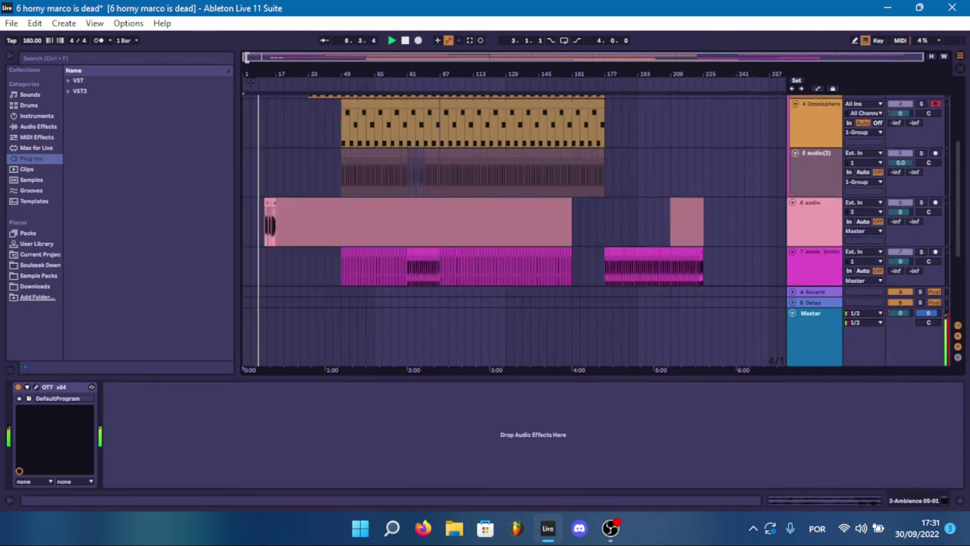
{"action": "scroll", "coordinate": [254, 220], "scroll_direction": "up", "scroll_amount": 6}
{"action": "left_click_drag", "start_coordinate": [524, 74], "coordinate": [413, 119]}
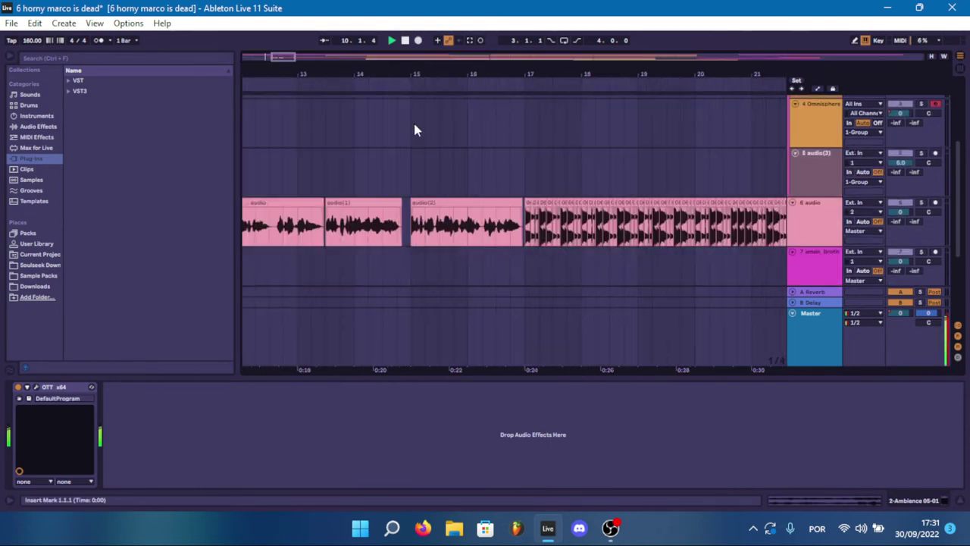
{"action": "left_click", "coordinate": [523, 172]}
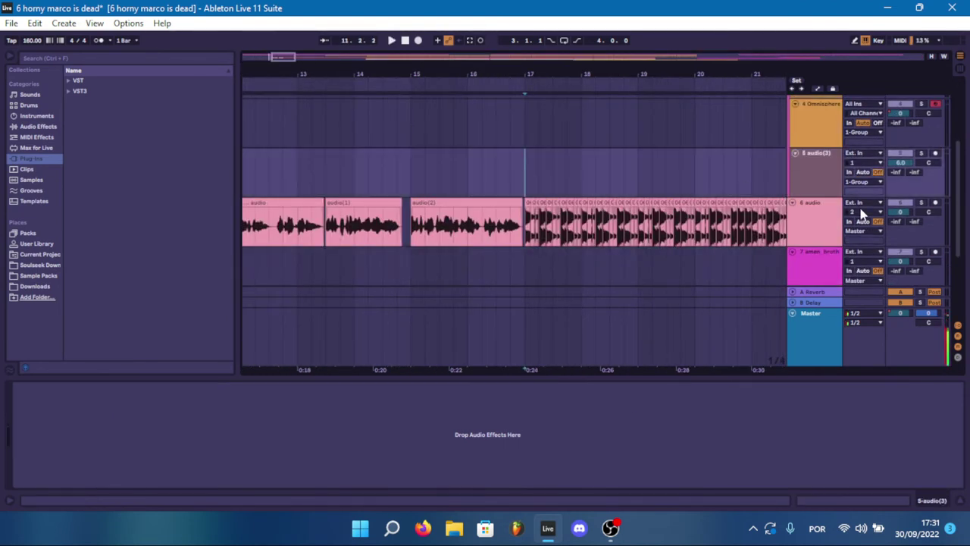
{"action": "key", "text": "space"}
Step: Solo the 6 audio track and play it from bar 17
{"action": "left_click", "coordinate": [938, 203]}
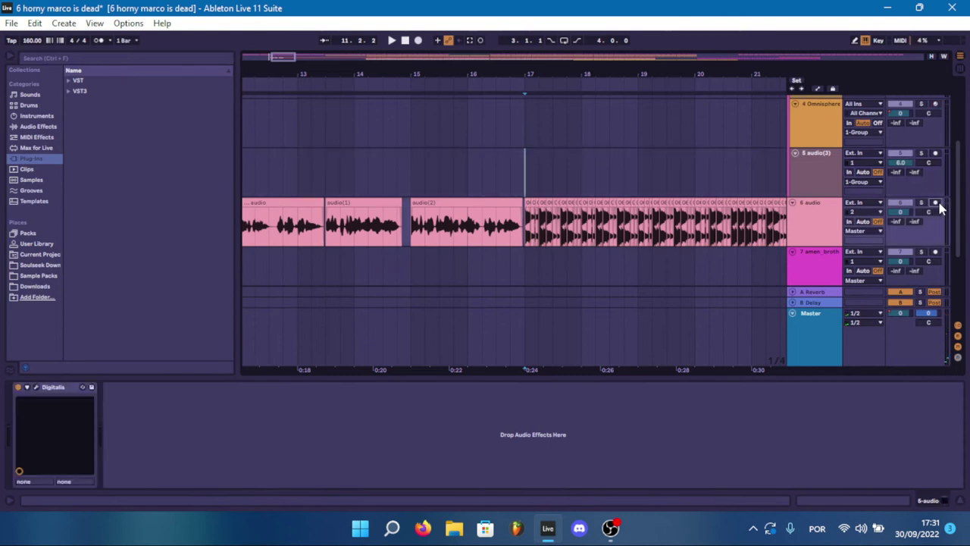
{"action": "left_click", "coordinate": [938, 203]}
{"action": "left_click", "coordinate": [924, 203]}
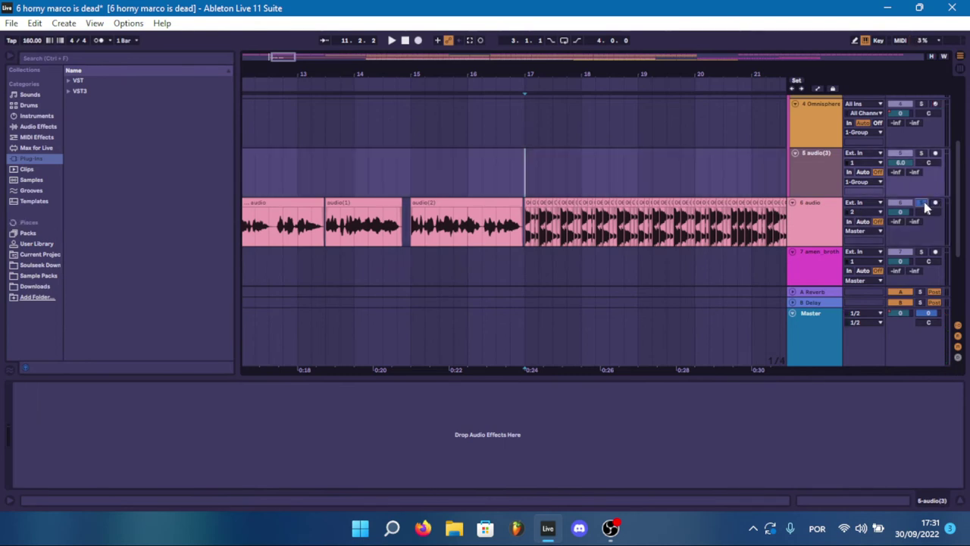
{"action": "left_click", "coordinate": [525, 235]}
{"action": "key", "text": "space"}
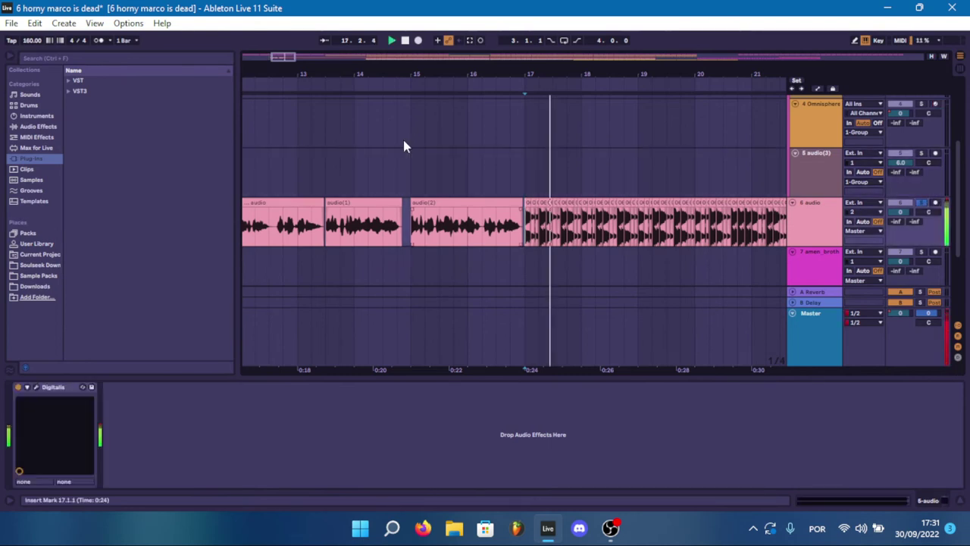
Step: Examine the chopped House of Hits clips on the 6 audio track from bar 17 to 23 during playback
{"action": "left_click_drag", "start_coordinate": [616, 74], "coordinate": [417, 121]}
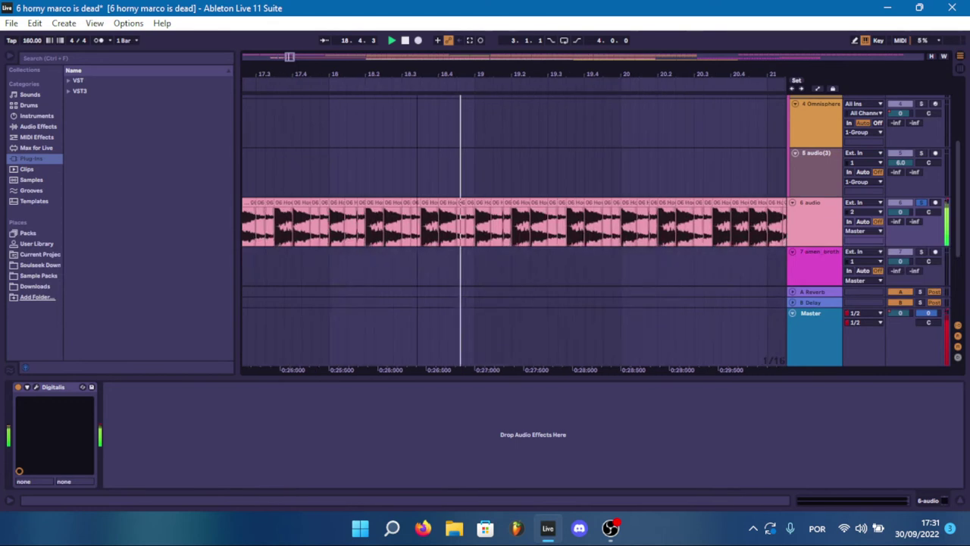
{"action": "key", "text": "plus"}
{"action": "key", "text": "plus"}
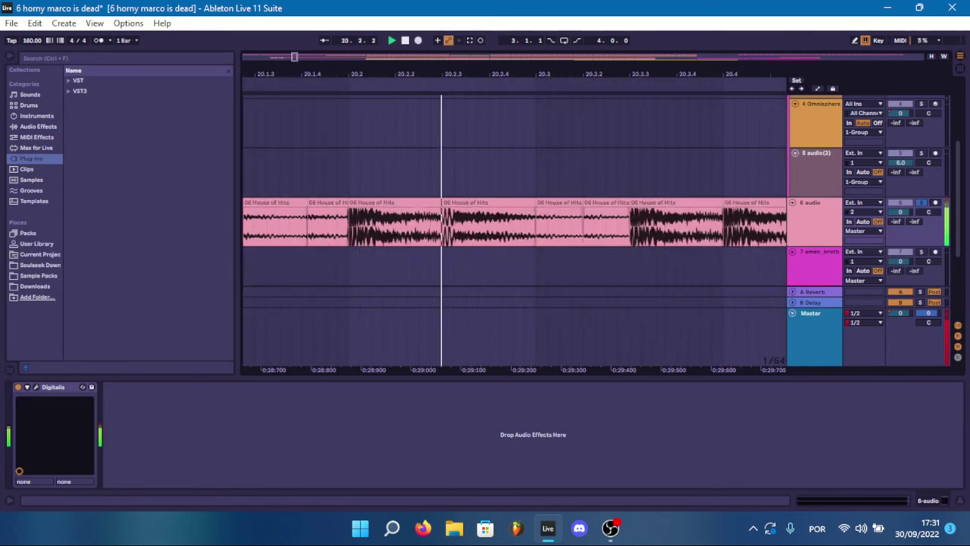
{"action": "key", "text": "minus"}
{"action": "key", "text": "minus"}
{"action": "key", "text": "minus"}
{"action": "key", "text": "minus"}
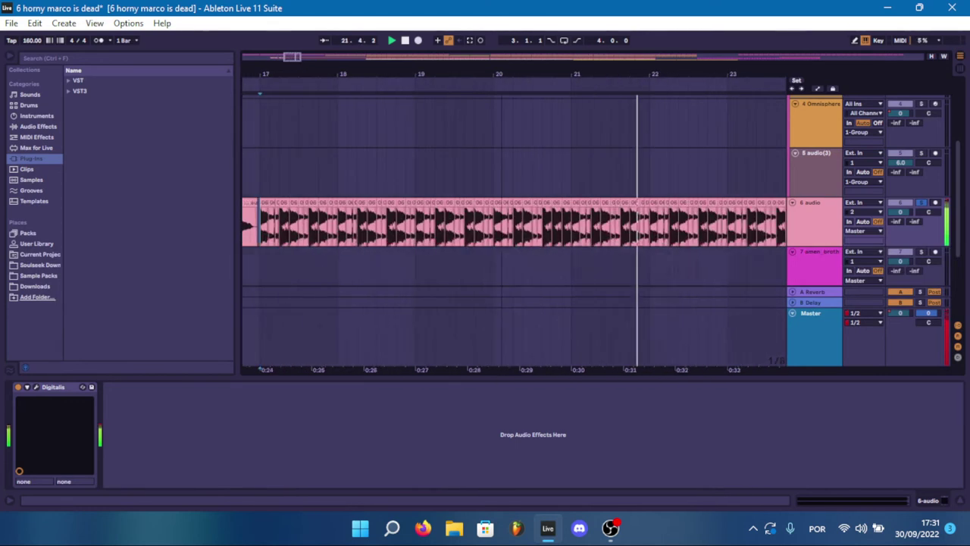
Step: Copy the first House of Hits slice at bar 17 to position 1.1.1 on the 6 audio track
{"action": "left_click", "coordinate": [361, 203]}
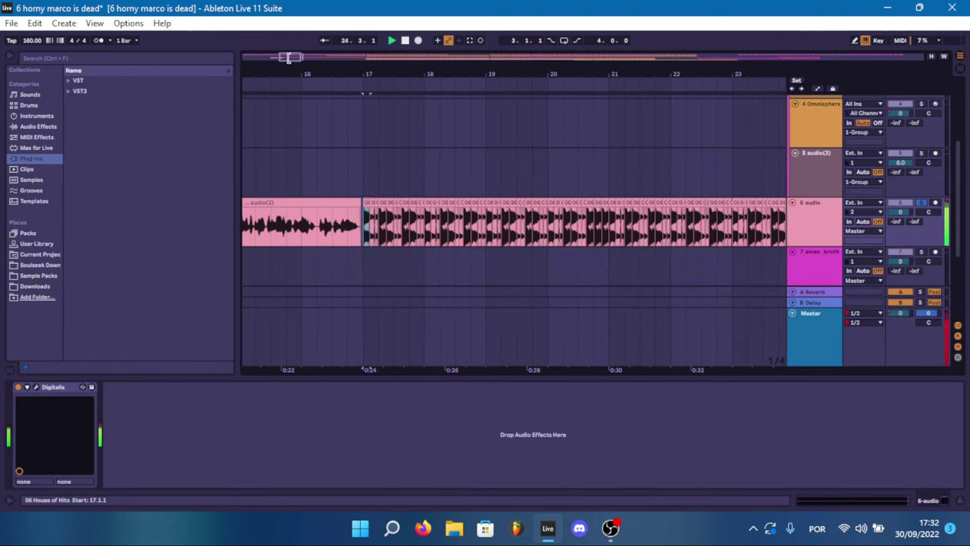
{"action": "left_click_drag", "start_coordinate": [289, 58], "coordinate": [252, 57]}
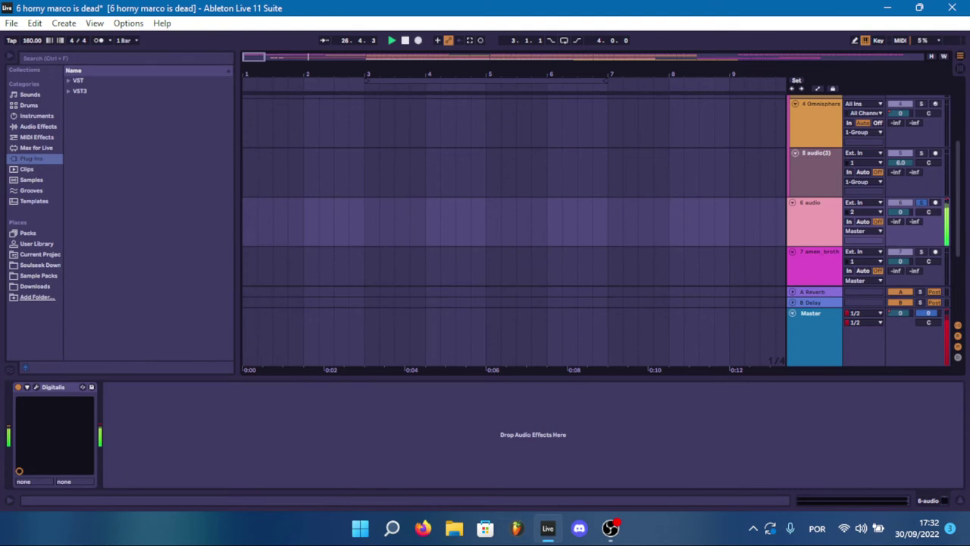
{"action": "left_click", "coordinate": [243, 211]}
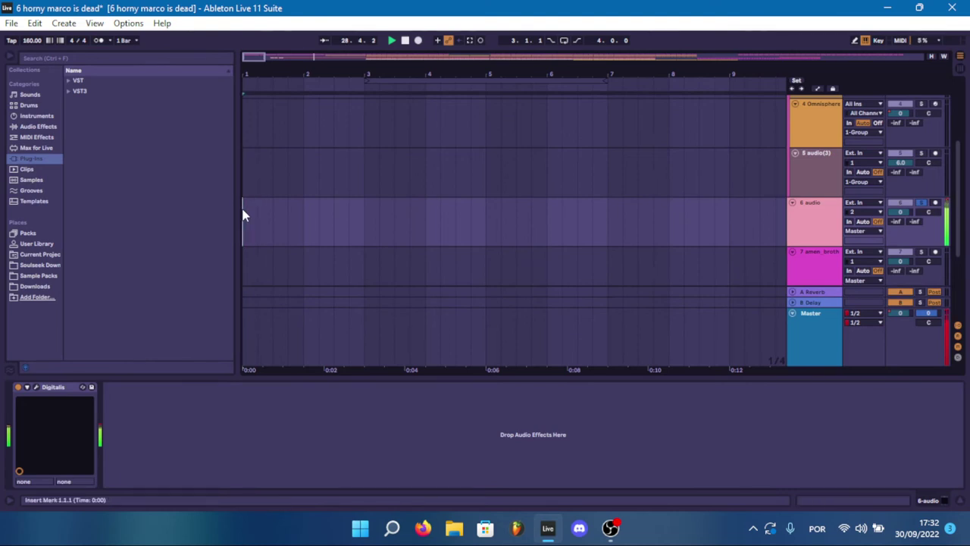
{"action": "key", "text": "ctrl+v"}
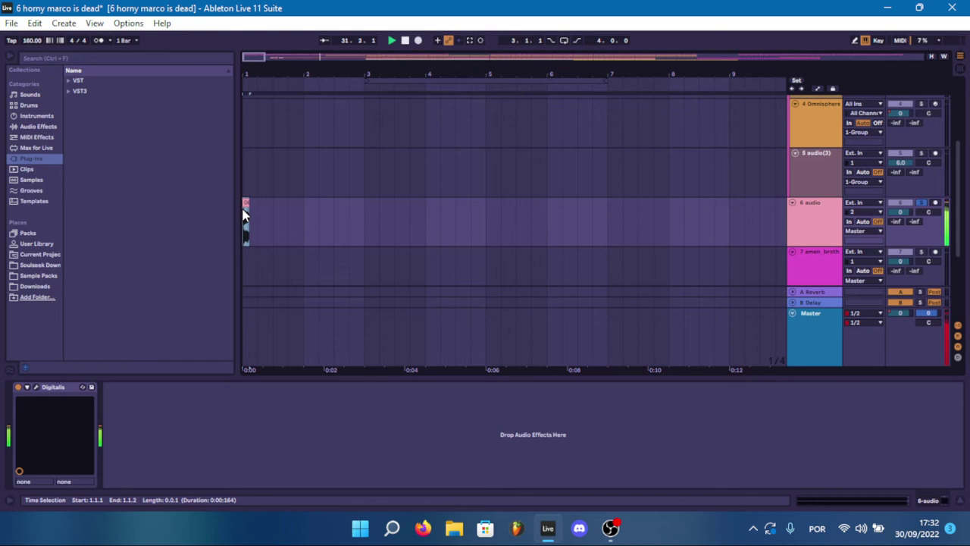
Step: Extend the pasted House of Hits clip to a length of about 4.2.1 and play it from 1.1.1
{"action": "left_click", "coordinate": [246, 204]}
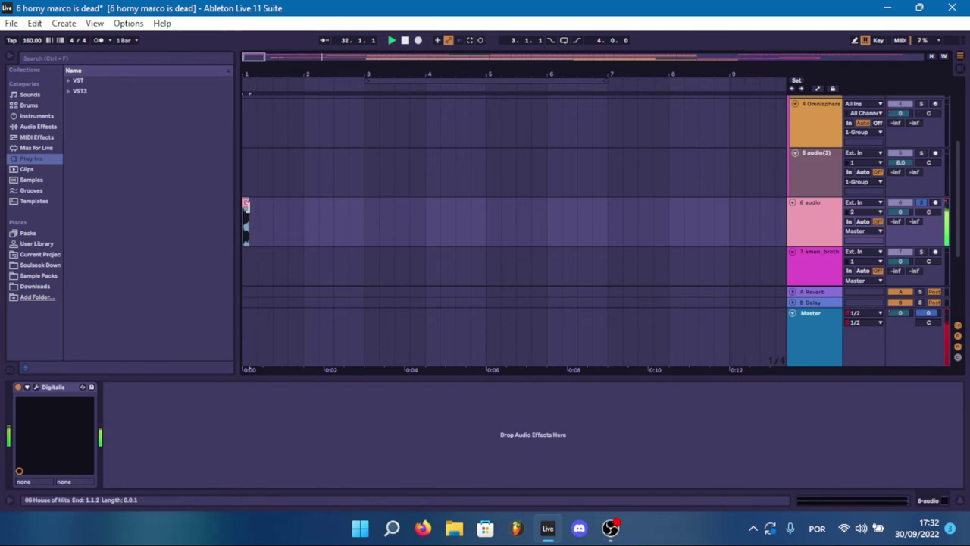
{"action": "left_click_drag", "start_coordinate": [245, 206], "coordinate": [523, 226]}
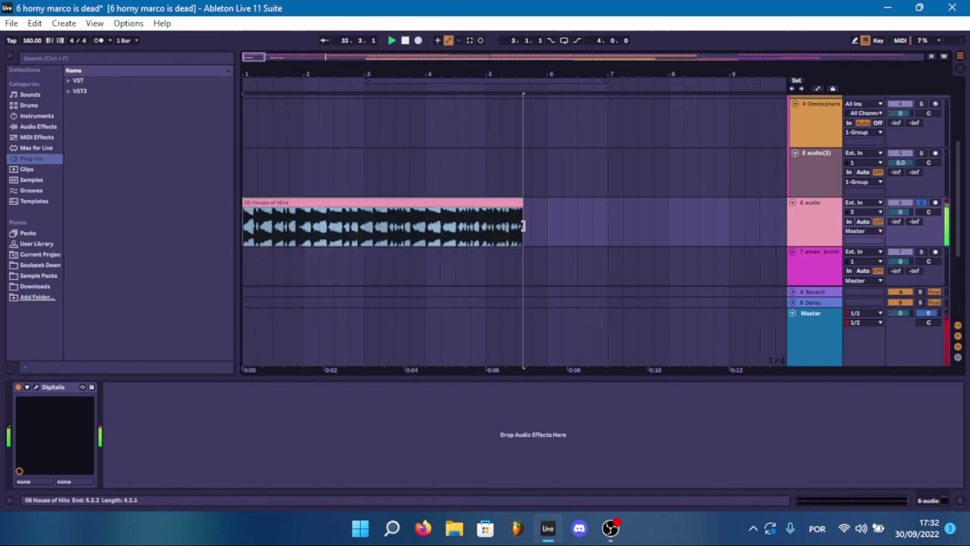
{"action": "left_click", "coordinate": [245, 228]}
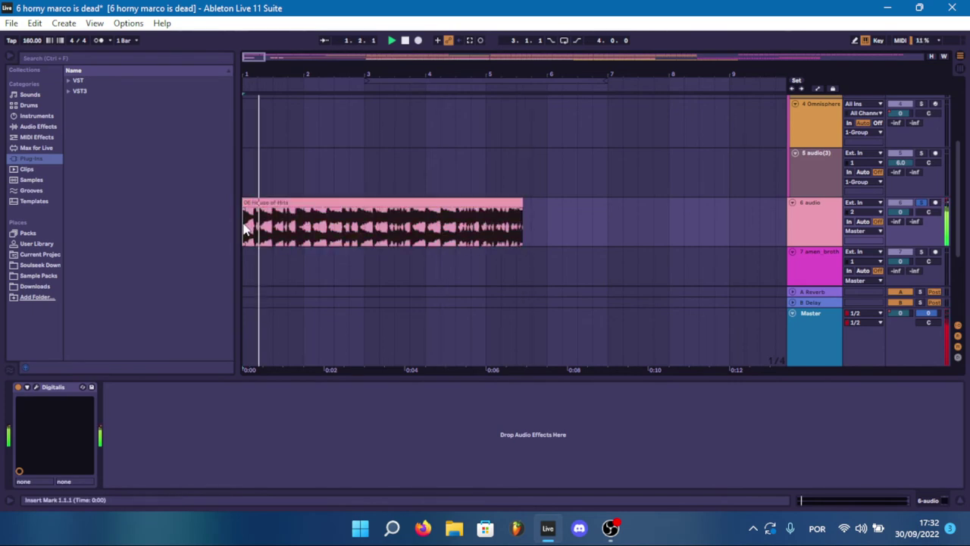
Step: Turn off warping for the extended House of Hits clip and stop playback
{"action": "left_click", "coordinate": [272, 203]}
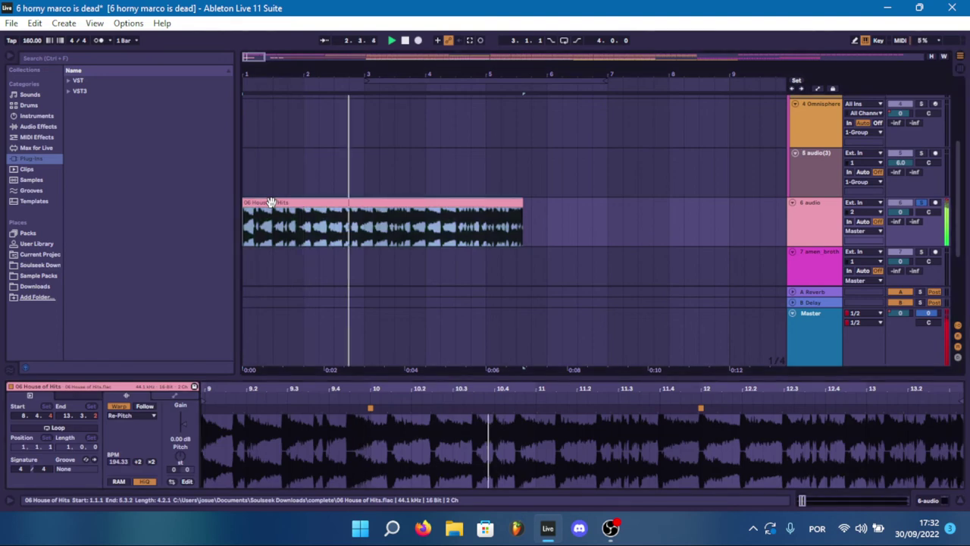
{"action": "left_click", "coordinate": [120, 407]}
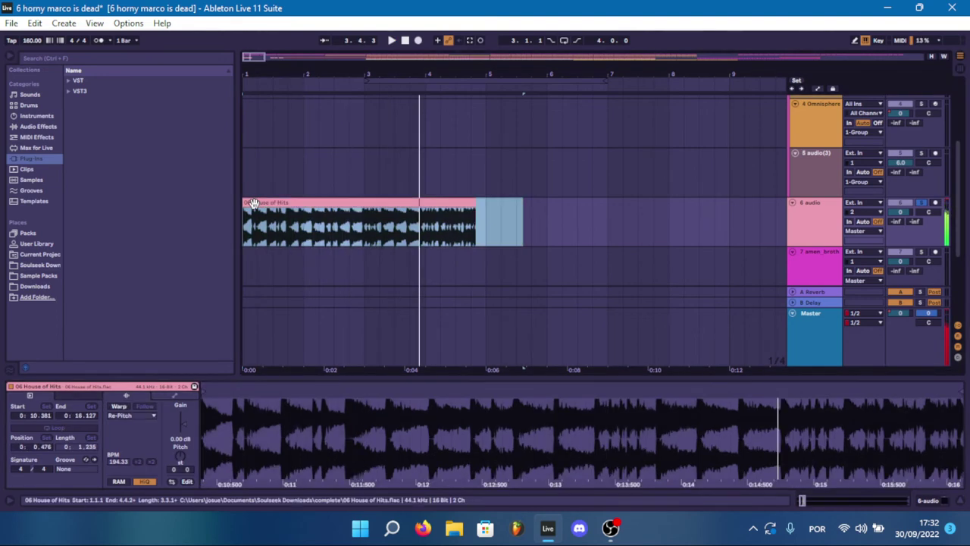
{"action": "key", "text": "space"}
Step: Extend the unwarped clip's start back to 1.2.1 for a longer playback of the sample, and delete the clip
{"action": "left_click_drag", "start_coordinate": [252, 203], "coordinate": [452, 211]}
{"action": "left_click_drag", "start_coordinate": [457, 206], "coordinate": [286, 220]}
{"action": "key", "text": "ctrl+y"}
{"action": "key", "text": "space"}
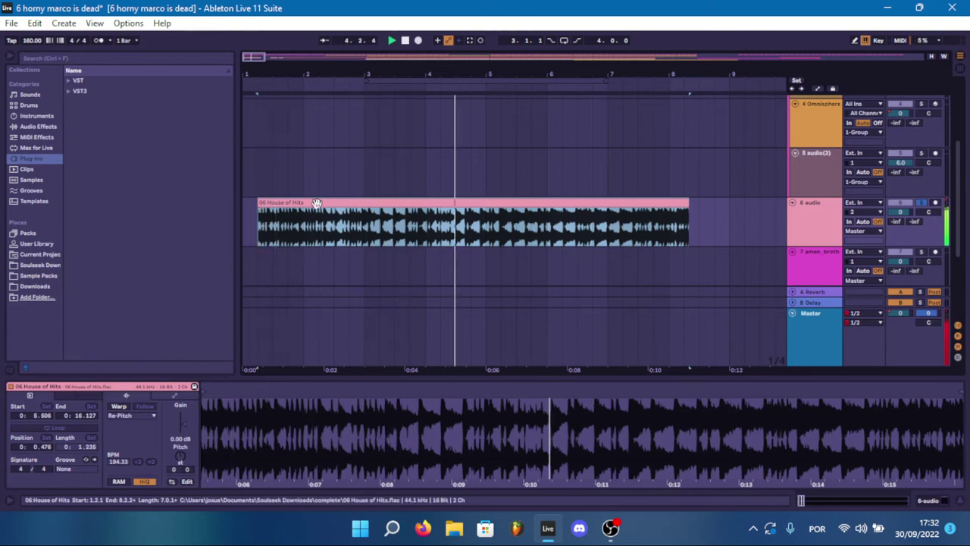
{"action": "key", "text": "Delete"}
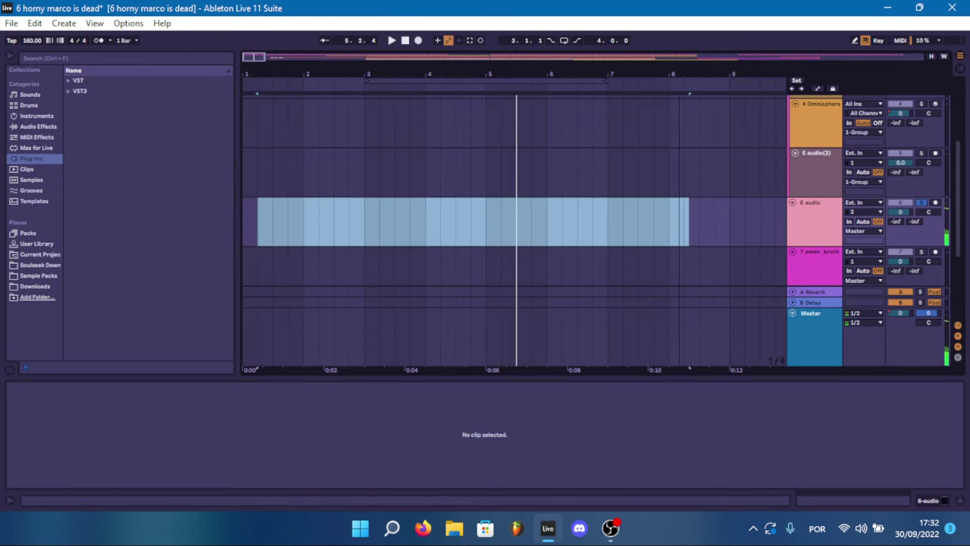
Step: Solo the 5 audio(3) track and play its repeated clips from bar 49
{"action": "scroll", "coordinate": [470, 221], "scroll_direction": "down", "scroll_amount": 5}
{"action": "scroll", "coordinate": [470, 222], "scroll_direction": "right", "scroll_amount": 5}
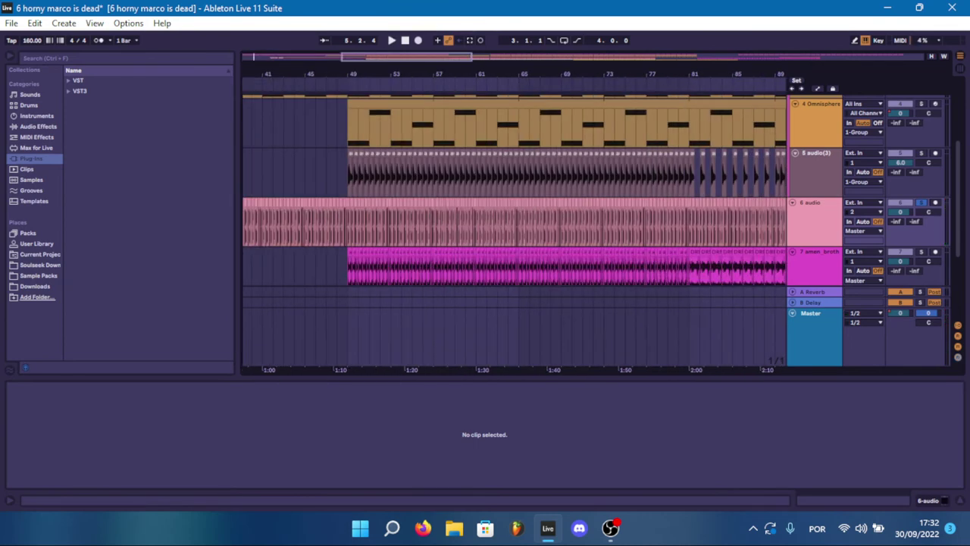
{"action": "left_click_drag", "start_coordinate": [361, 75], "coordinate": [392, 82]}
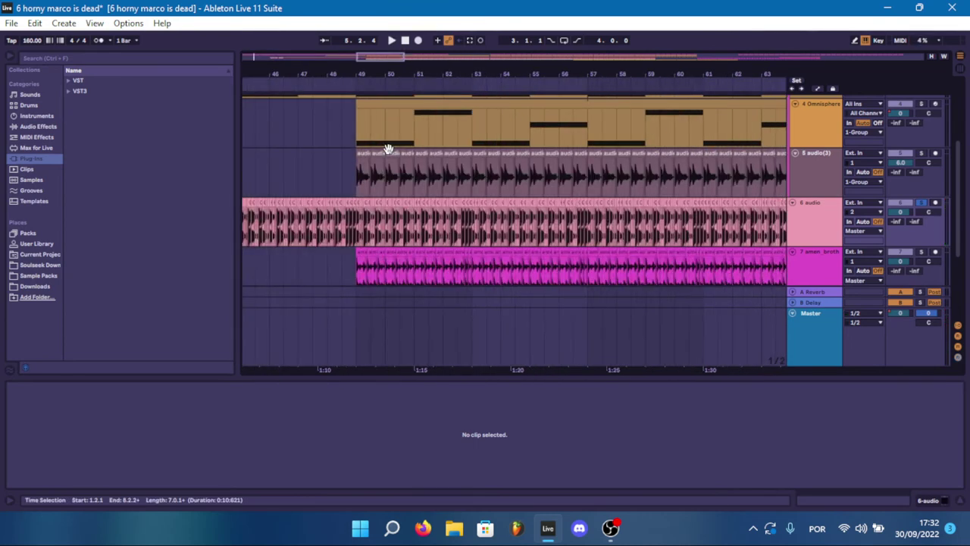
{"action": "left_click", "coordinate": [361, 173]}
{"action": "key", "text": "space"}
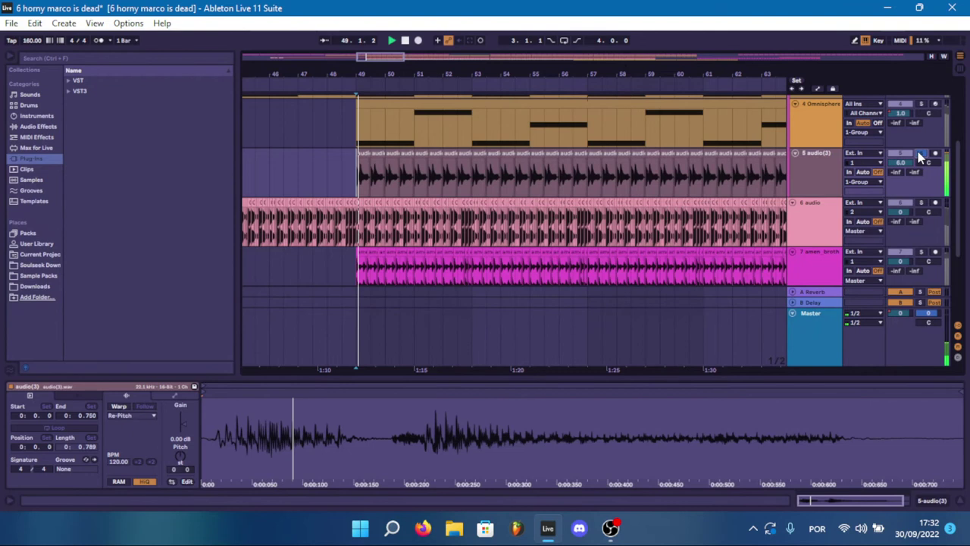
{"action": "left_click_drag", "start_coordinate": [372, 56], "coordinate": [372, 106]}
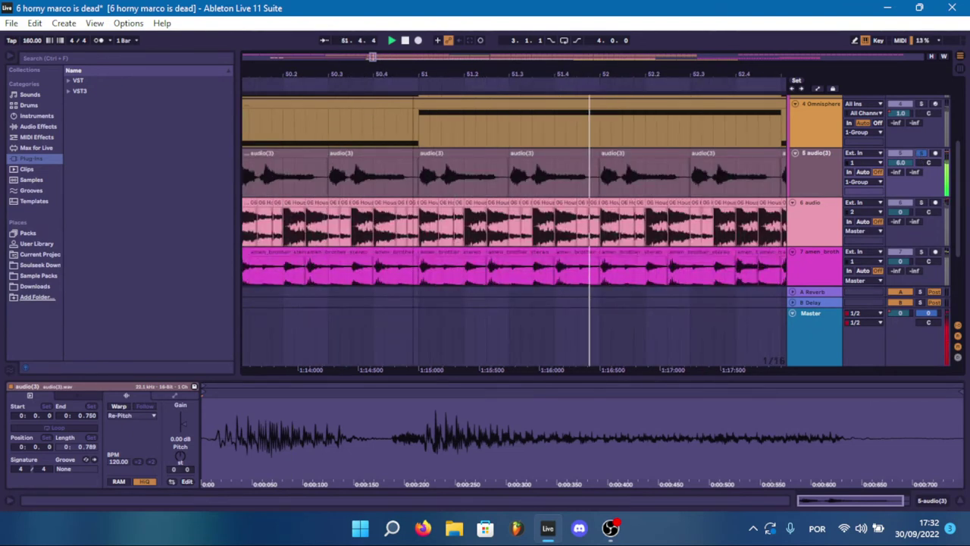
{"action": "left_click_drag", "start_coordinate": [372, 56], "coordinate": [372, 7]}
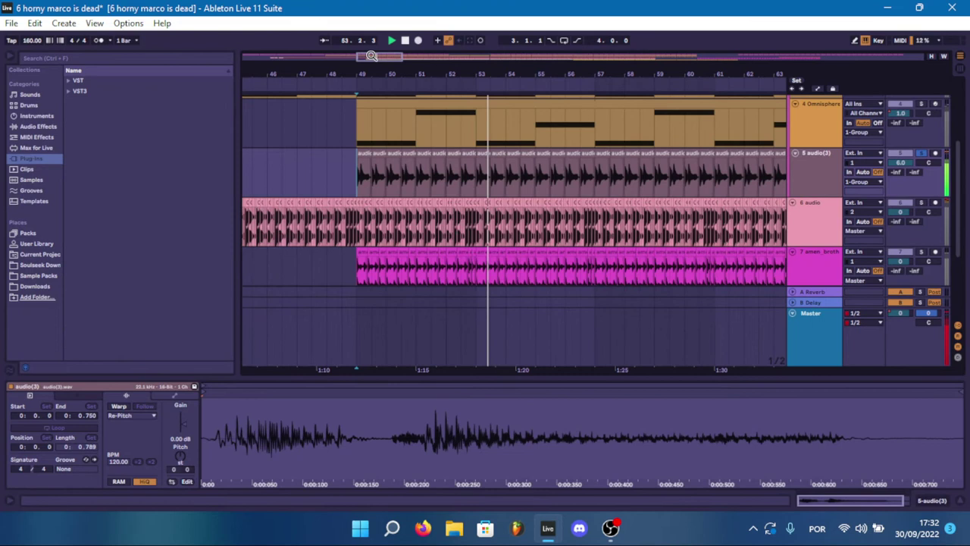
{"action": "key", "text": "space"}
Step: Solo the 7 amen_brother_stereo track and play it from bar 49
{"action": "scroll", "coordinate": [365, 206], "scroll_direction": "down", "scroll_amount": 2}
{"action": "left_click", "coordinate": [364, 206]}
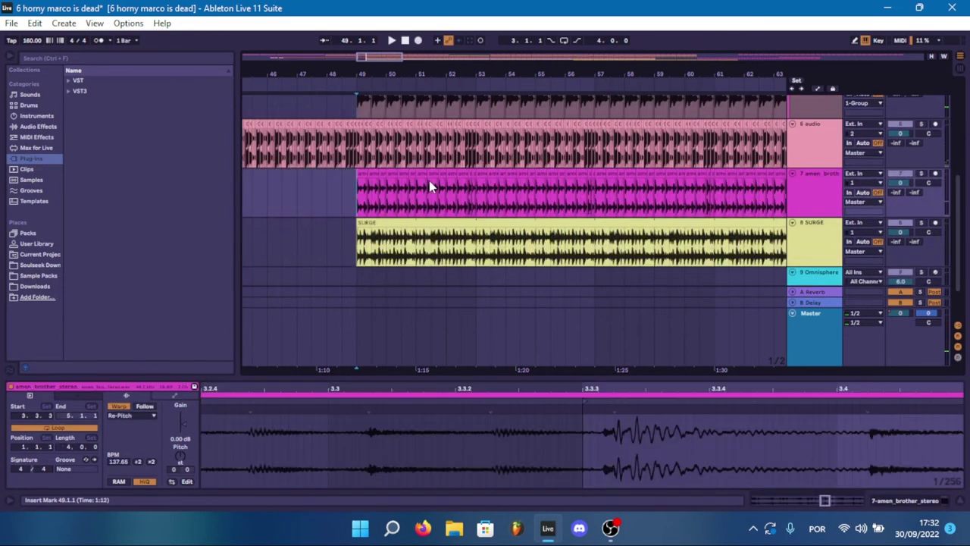
{"action": "left_click", "coordinate": [921, 175]}
{"action": "key", "text": "space"}
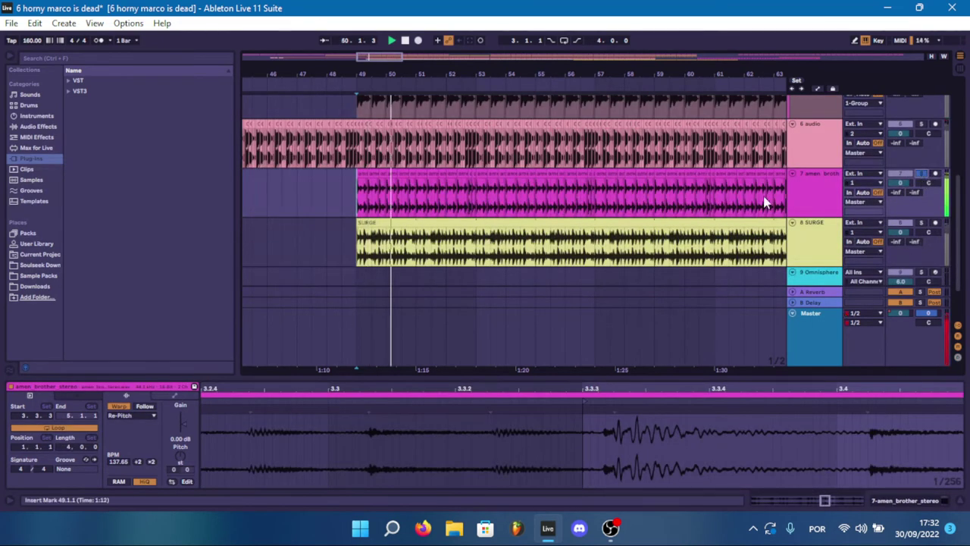
Step: Show the device chain of the 7 amen_brother_stereo track
{"action": "left_click", "coordinate": [805, 196]}
{"action": "double_click", "coordinate": [805, 192]}
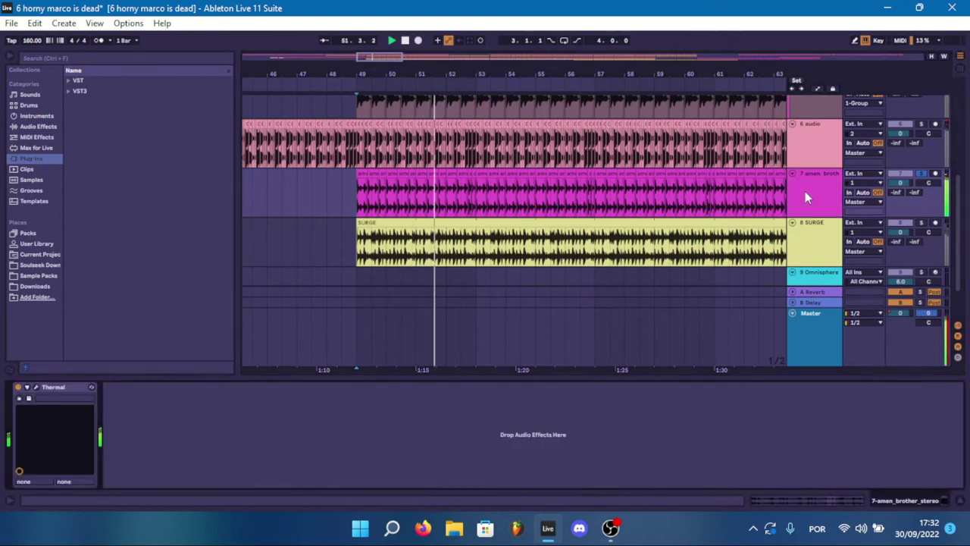
{"action": "left_click", "coordinate": [805, 191]}
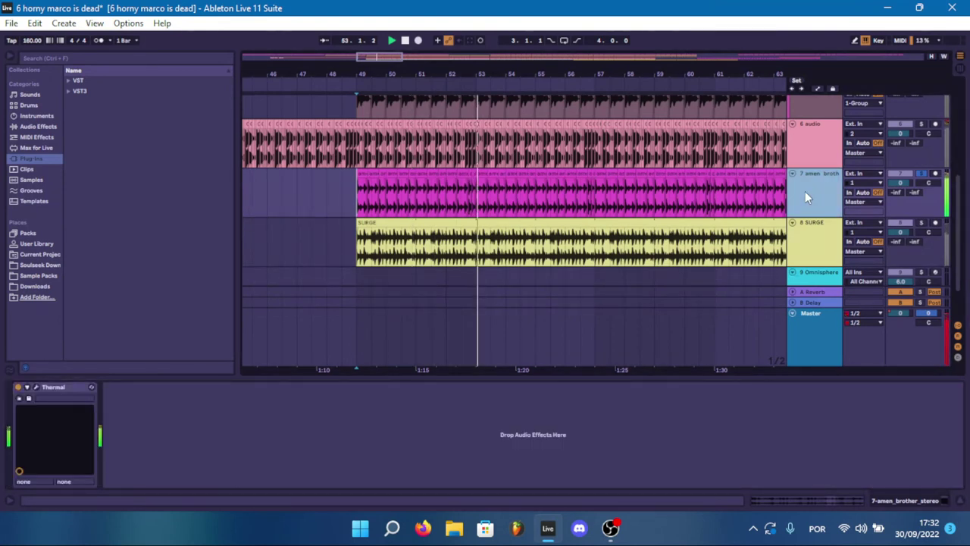
{"action": "left_click", "coordinate": [422, 197]}
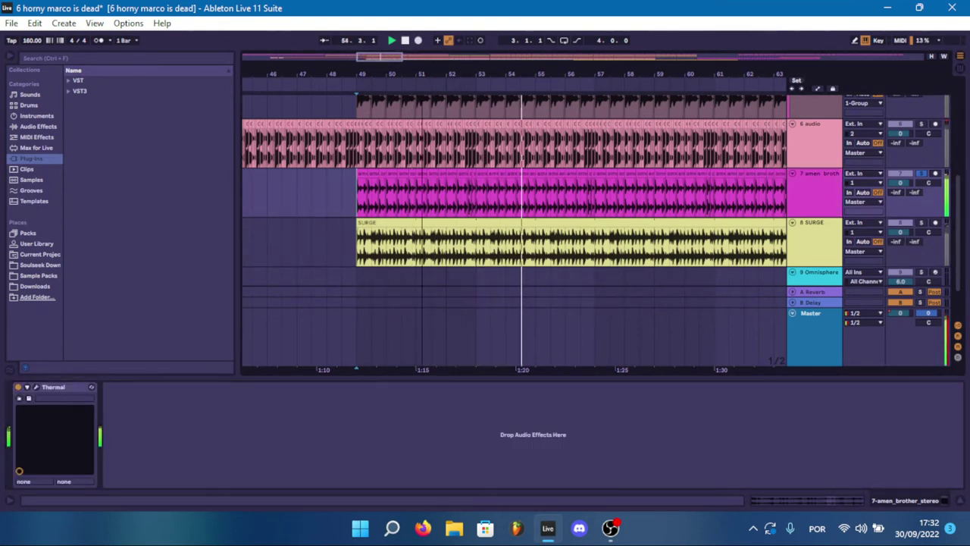
Step: Play the soloed drum track from bar 81, where the DRMZ clips begin
{"action": "left_click_drag", "start_coordinate": [379, 57], "coordinate": [431, 53]}
{"action": "scroll", "coordinate": [471, 164], "scroll_direction": "down", "scroll_amount": 2}
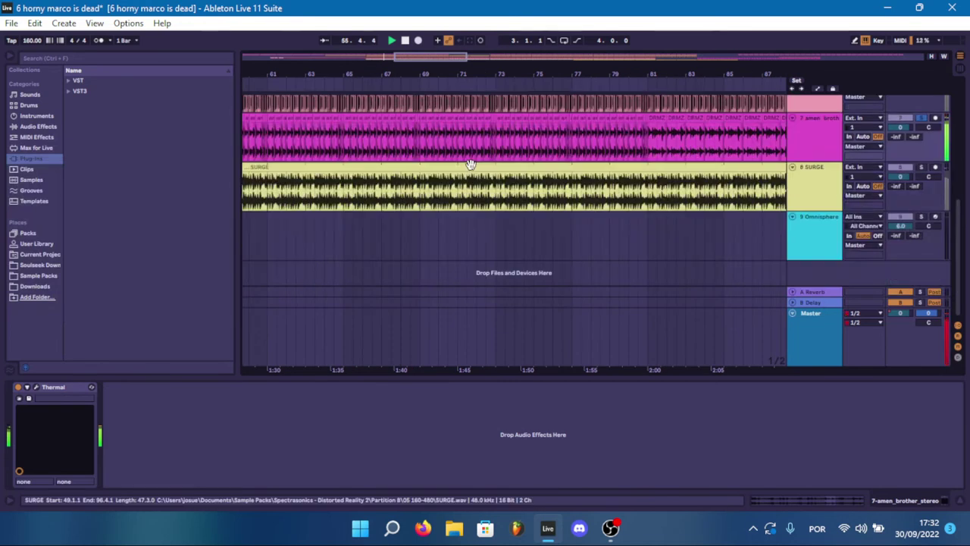
{"action": "scroll", "coordinate": [658, 174], "scroll_direction": "up", "scroll_amount": 1}
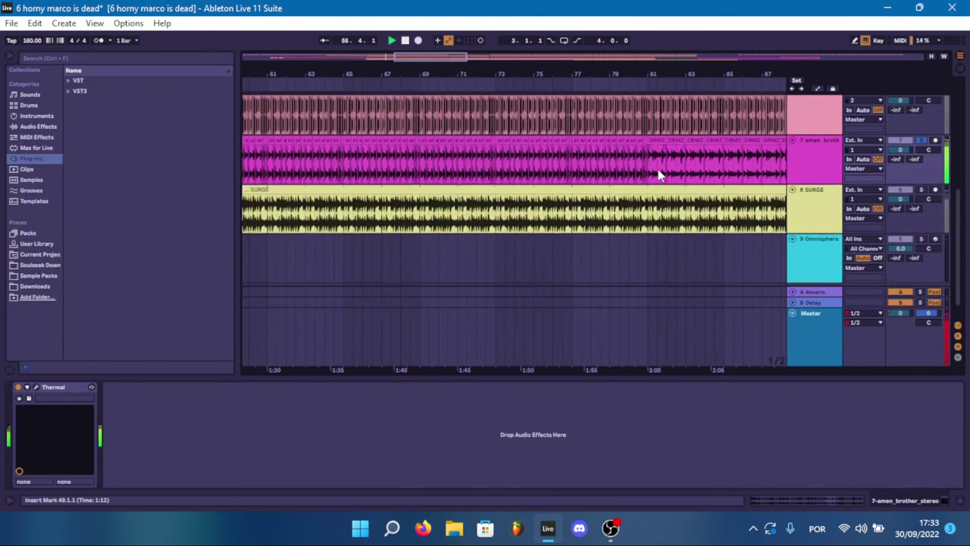
{"action": "left_click", "coordinate": [655, 173]}
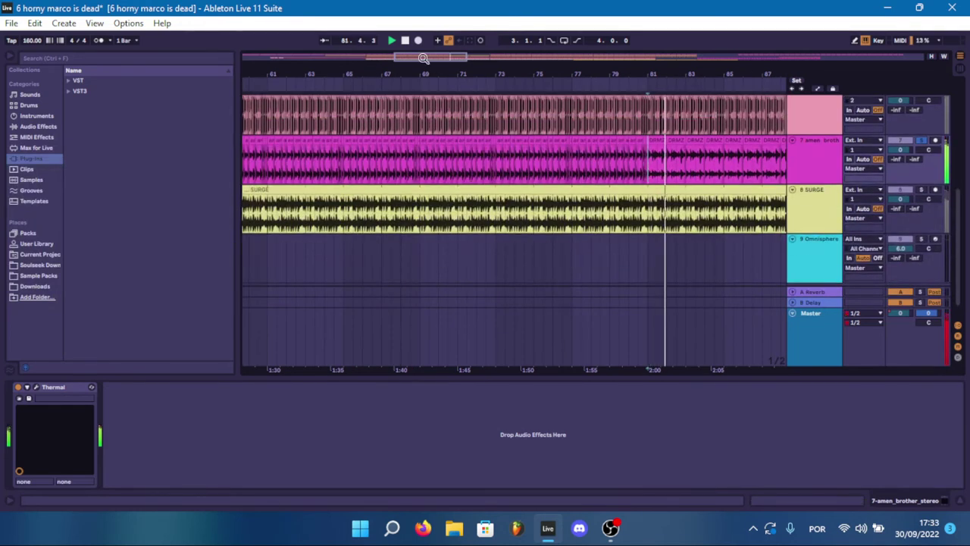
Step: Solo the 8 SURGE track and play it from bar 49
{"action": "left_click_drag", "start_coordinate": [423, 58], "coordinate": [372, 58]}
{"action": "left_click", "coordinate": [423, 220]}
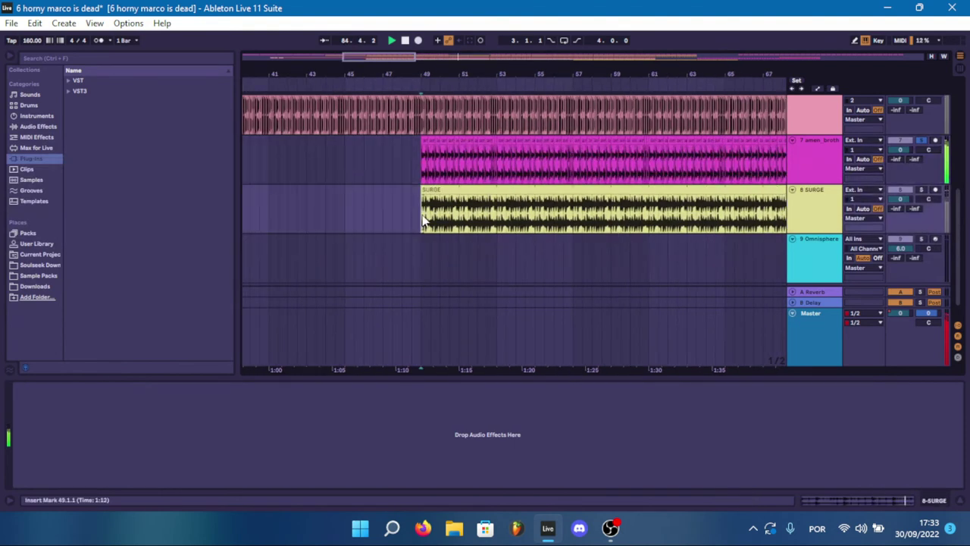
{"action": "scroll", "coordinate": [682, 242], "scroll_direction": "up", "scroll_amount": 3}
{"action": "key", "text": "space"}
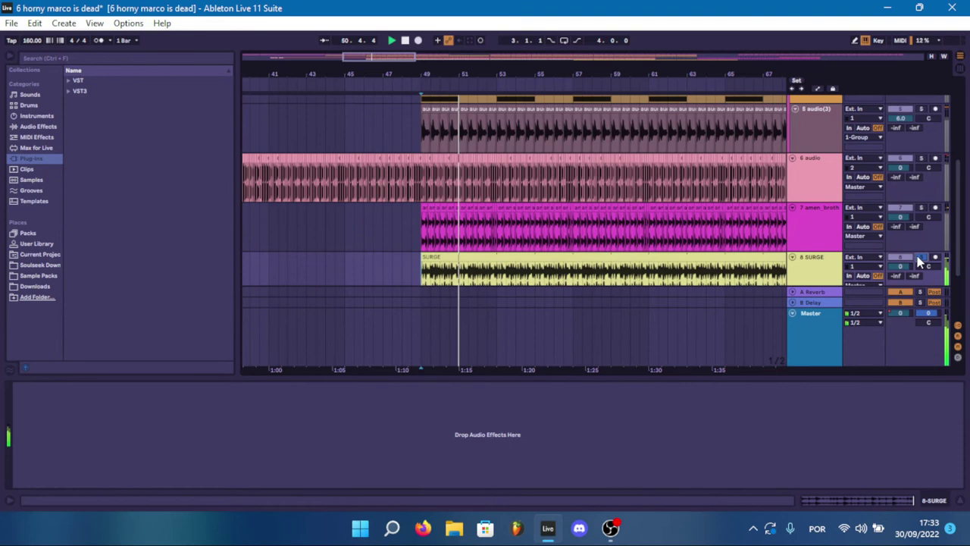
Step: Record-arm the 3 Omnisphere track at bar 49 and examine the patch loaded in its Omnisphere instrument
{"action": "scroll", "coordinate": [684, 206], "scroll_direction": "up", "scroll_amount": 5}
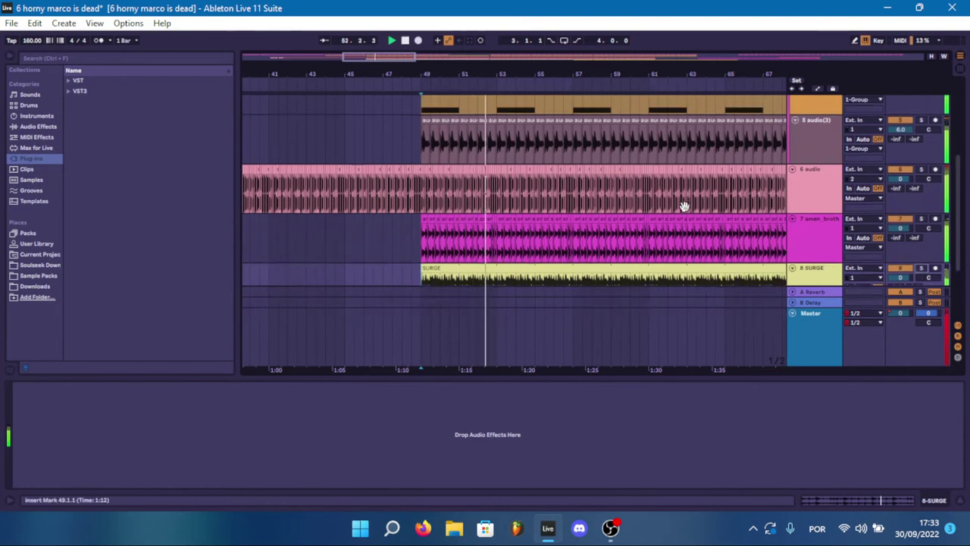
{"action": "scroll", "coordinate": [443, 160], "scroll_direction": "up", "scroll_amount": 2}
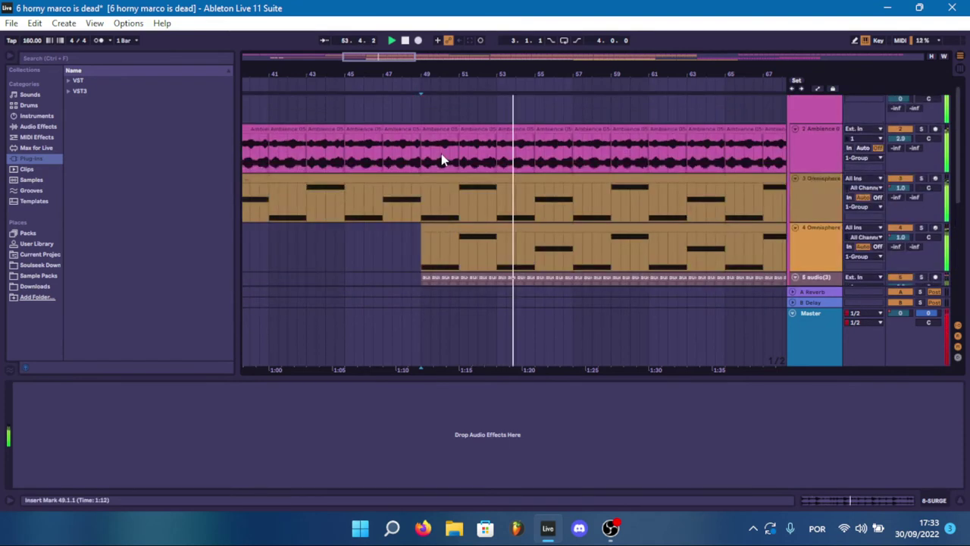
{"action": "left_click", "coordinate": [422, 210]}
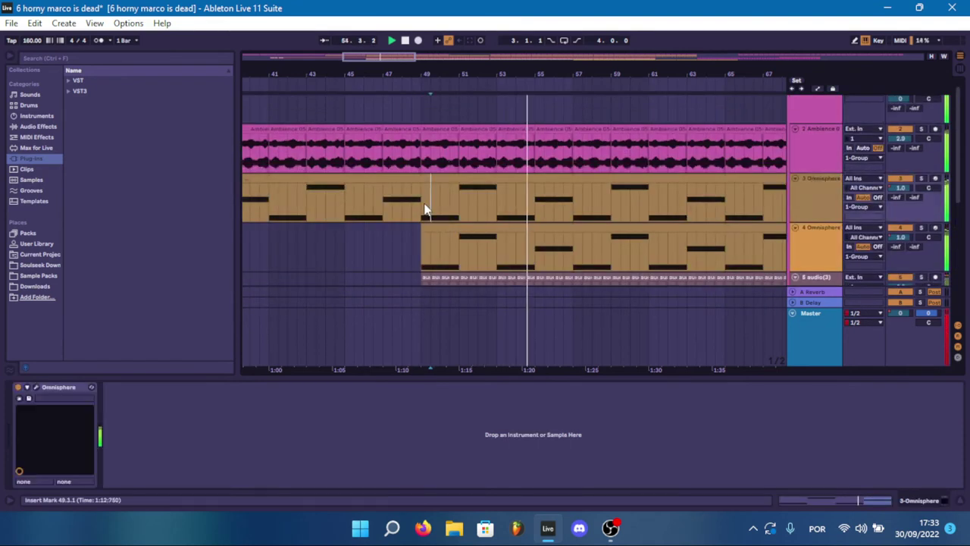
{"action": "left_click", "coordinate": [935, 178]}
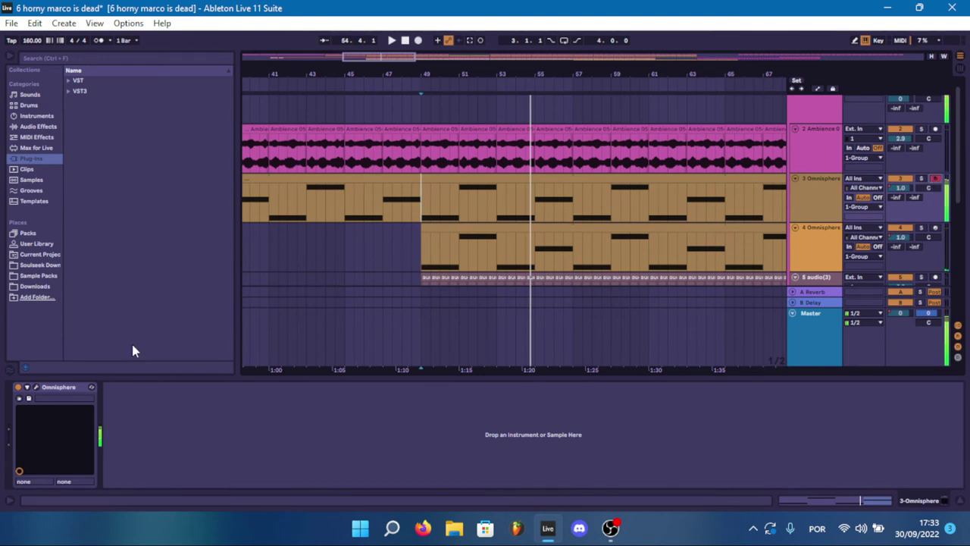
{"action": "left_click", "coordinate": [36, 389]}
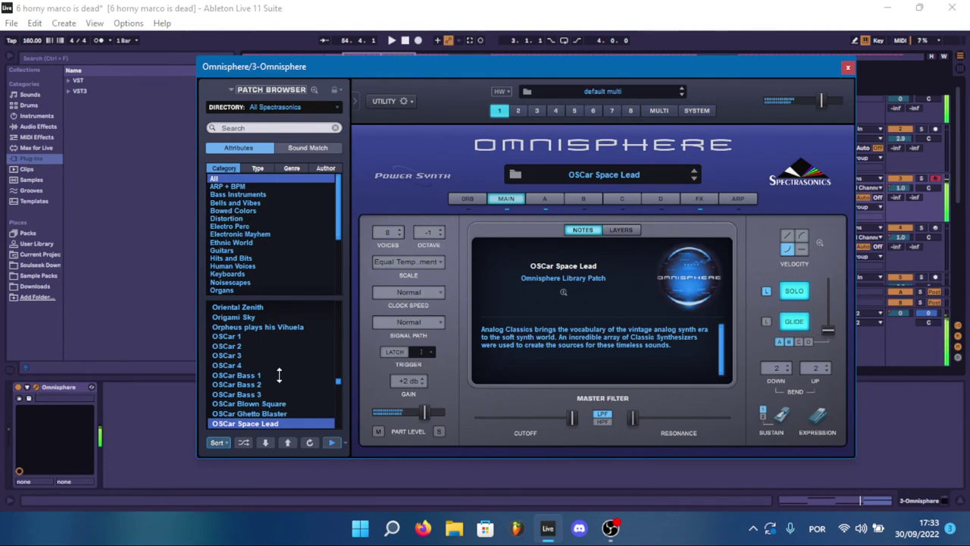
{"action": "scroll", "coordinate": [279, 374], "scroll_direction": "down", "scroll_amount": 2}
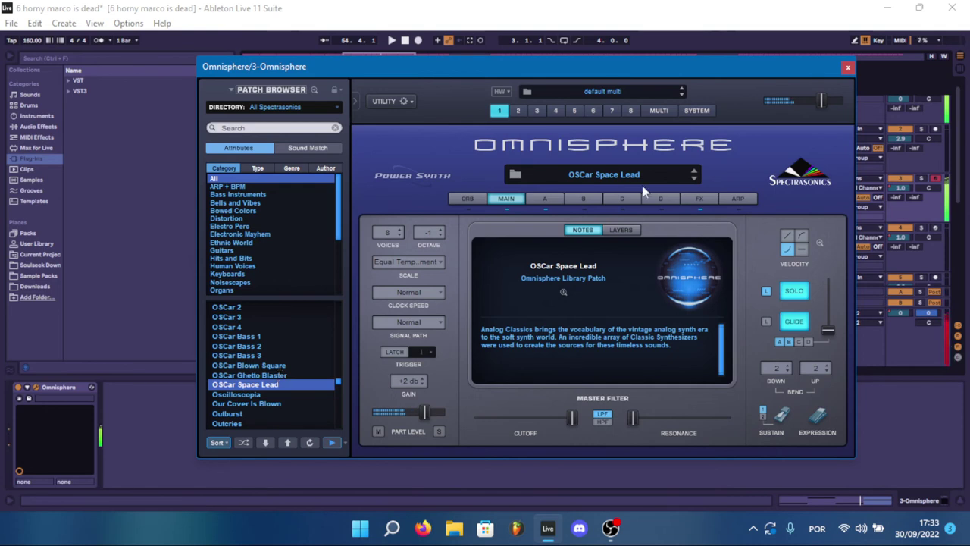
{"action": "left_click", "coordinate": [848, 67]}
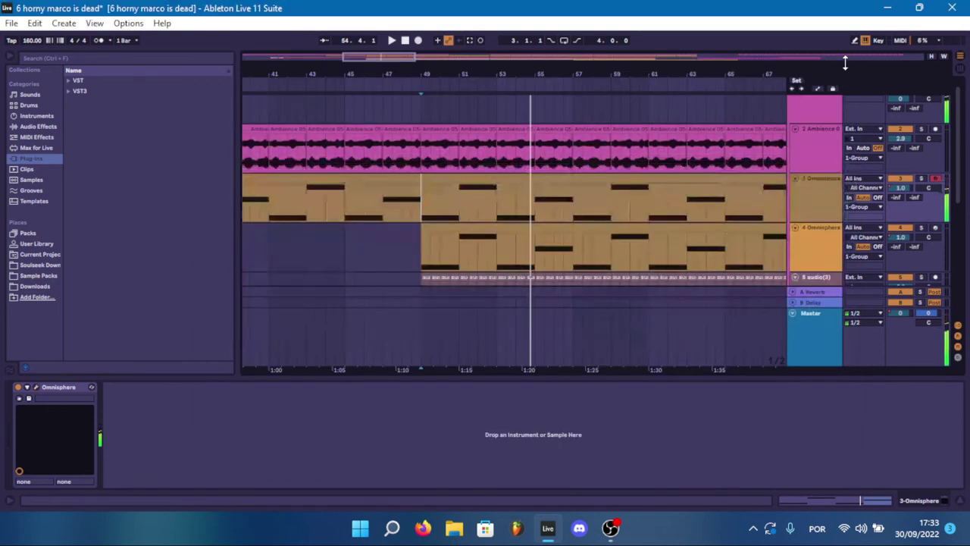
Step: Solo the 3 Omnisphere track and play it from bar 49
{"action": "left_click", "coordinate": [920, 179]}
{"action": "key", "text": "space"}
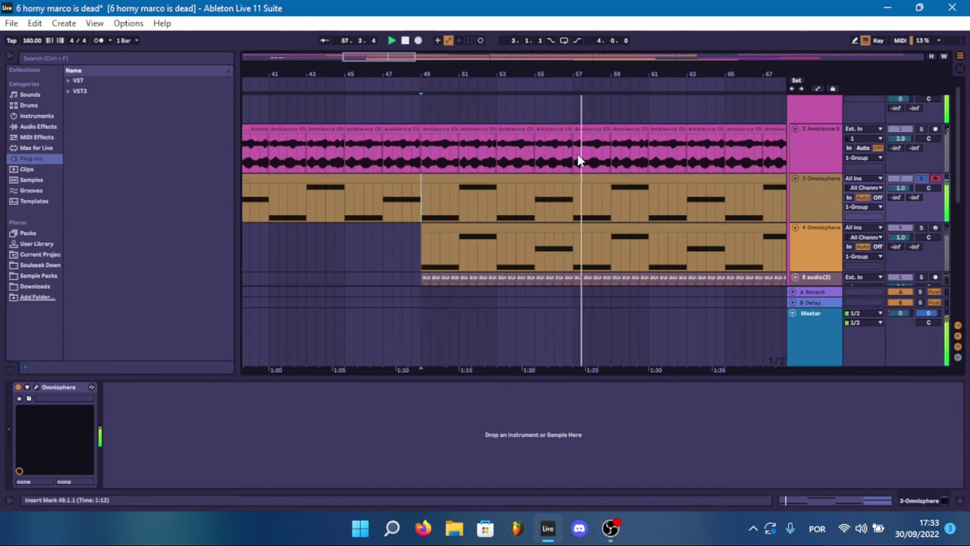
{"action": "scroll", "coordinate": [578, 160], "scroll_direction": "down", "scroll_amount": 2}
{"action": "scroll", "coordinate": [577, 160], "scroll_direction": "up", "scroll_amount": 2}
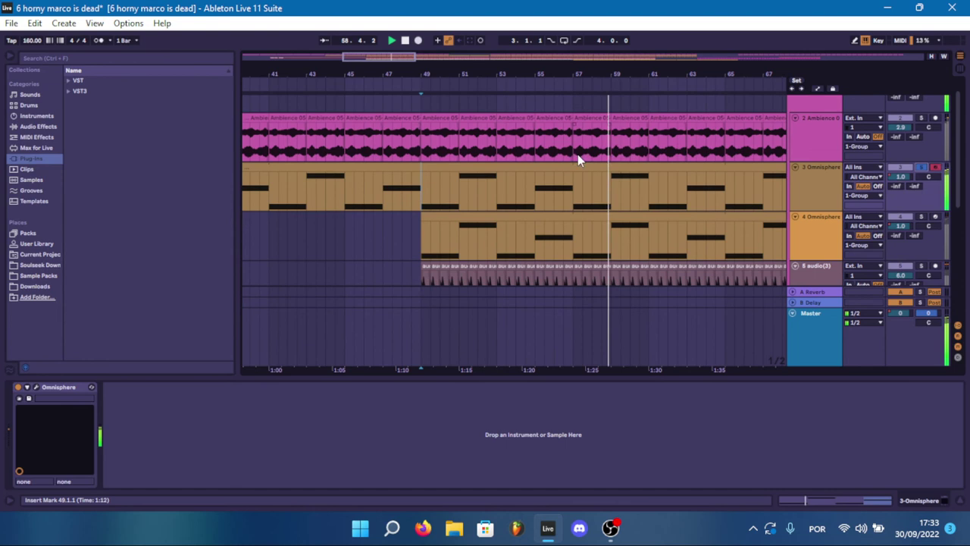
Step: Solo the 2 Ambience track, play it from bar 49 and toggle its OTT effect to compare the sound
{"action": "left_click", "coordinate": [416, 145]}
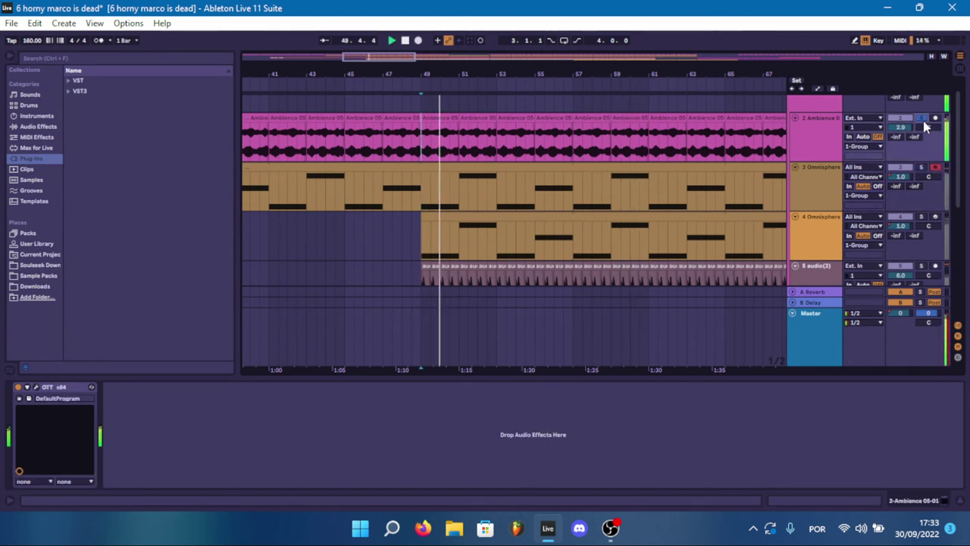
{"action": "left_click", "coordinate": [806, 140]}
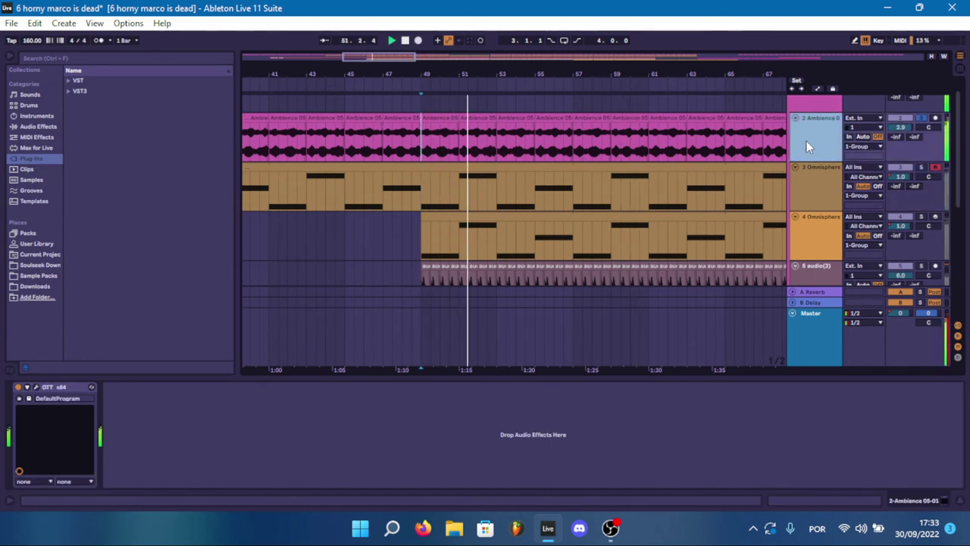
{"action": "left_click", "coordinate": [17, 388]}
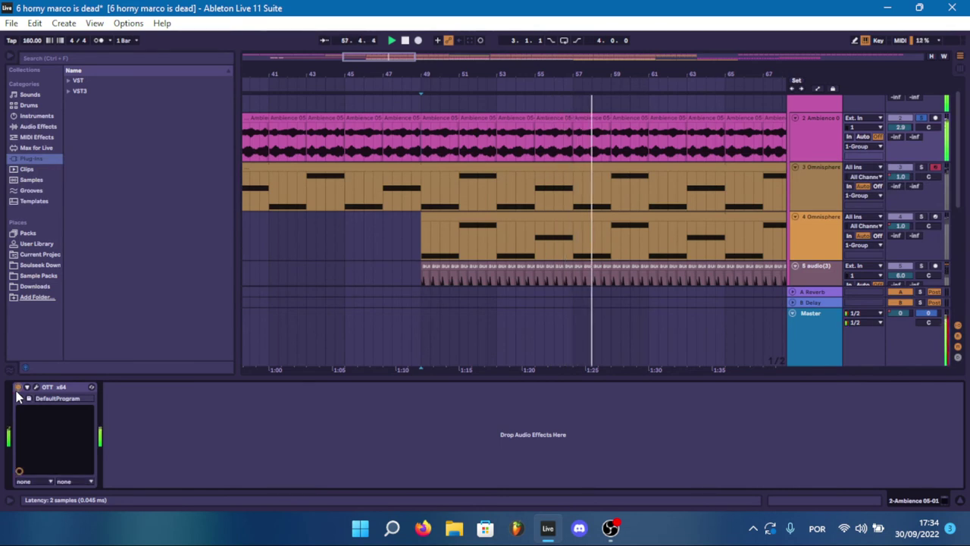
Step: Solo and record-arm the 4 Omnisphere track, audition it with live notes and play it from bar 49
{"action": "left_click", "coordinate": [418, 224]}
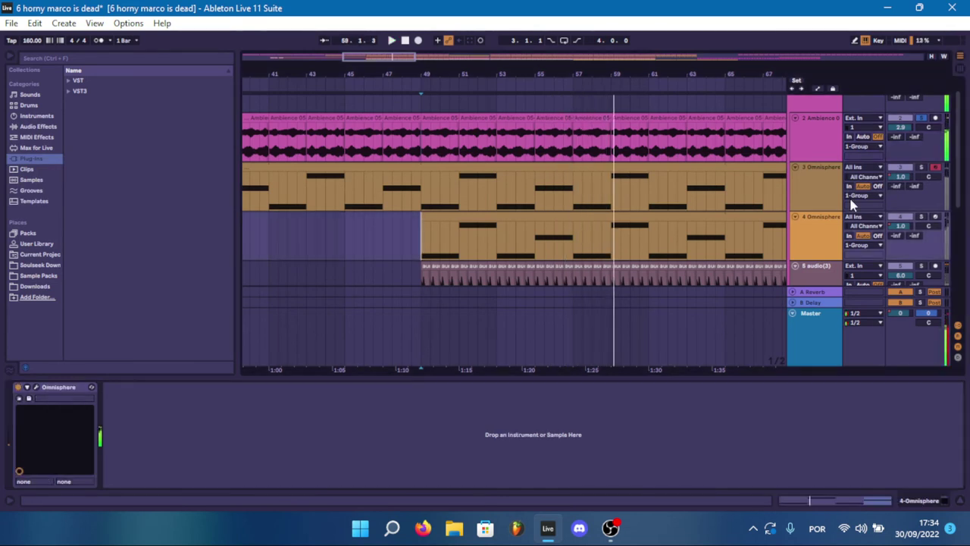
{"action": "left_click", "coordinate": [922, 217]}
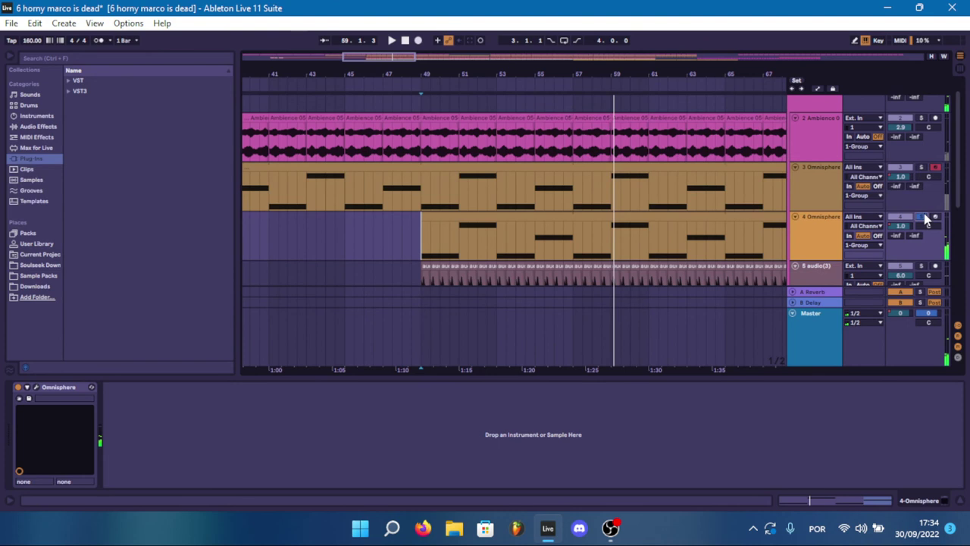
{"action": "left_click", "coordinate": [935, 218]}
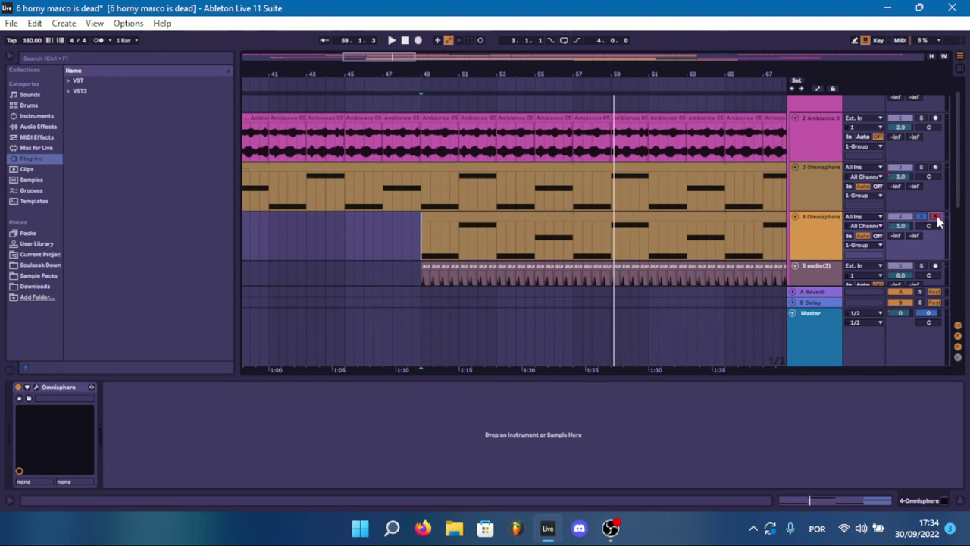
{"action": "key", "text": "z"}
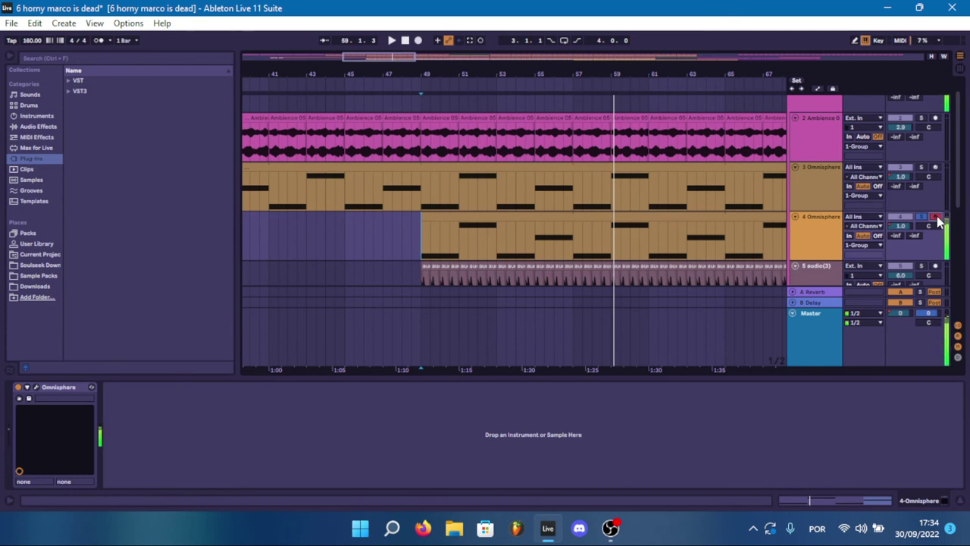
{"action": "key", "text": "z"}
{"action": "key", "text": "space"}
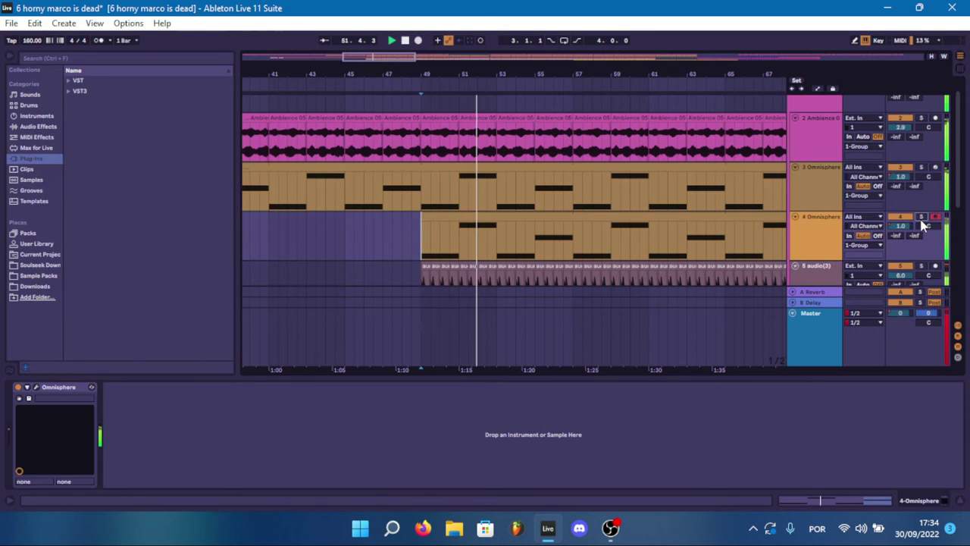
Step: Show the Master track's device chain and turn on Ozone 9 and the Basic Peak Compressor during full-mix playback
{"action": "scroll", "coordinate": [693, 227], "scroll_direction": "down", "scroll_amount": 2}
{"action": "left_click", "coordinate": [816, 321]}
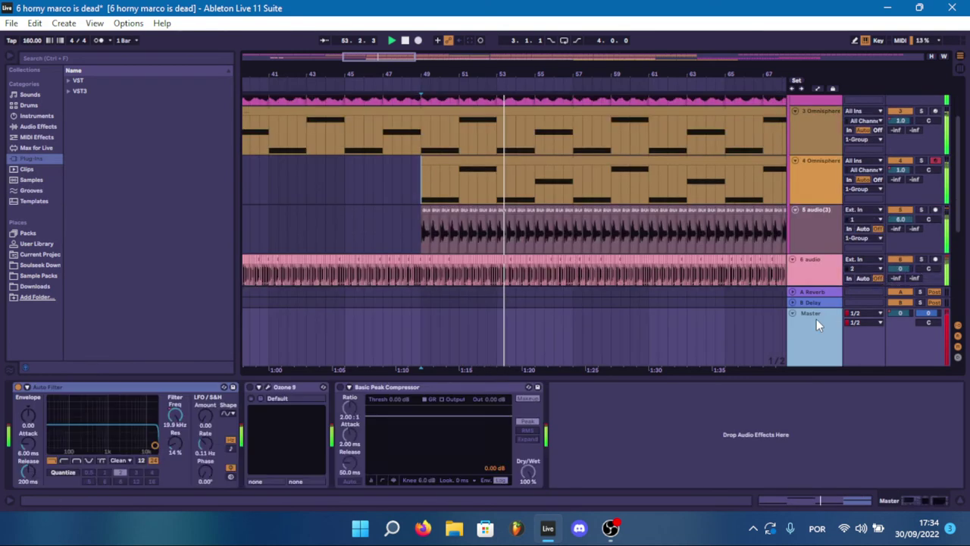
{"action": "left_click", "coordinate": [342, 387]}
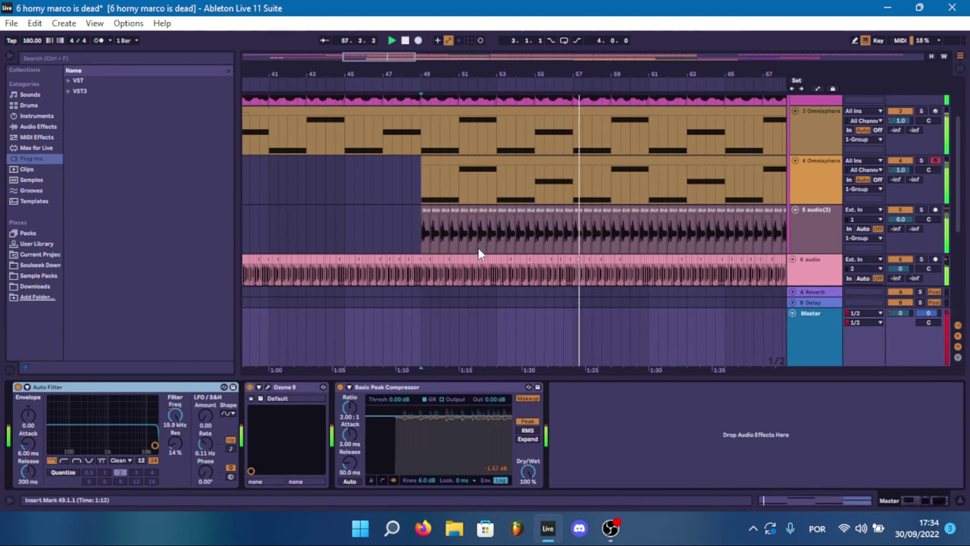
{"action": "scroll", "coordinate": [479, 254], "scroll_direction": "down", "scroll_amount": 1}
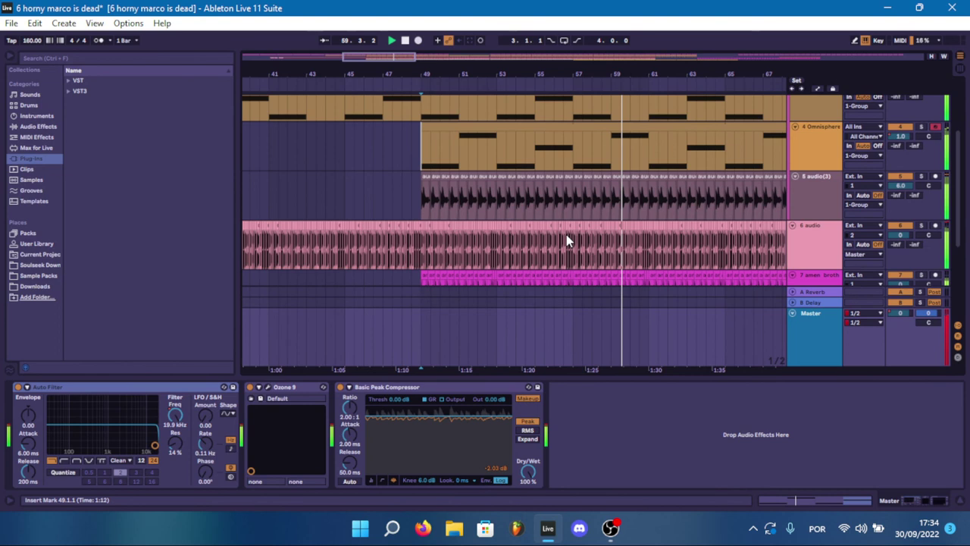
Step: Solo the 4 Omnisphere track, stop playback and open its Omnisphere instrument
{"action": "left_click", "coordinate": [921, 127]}
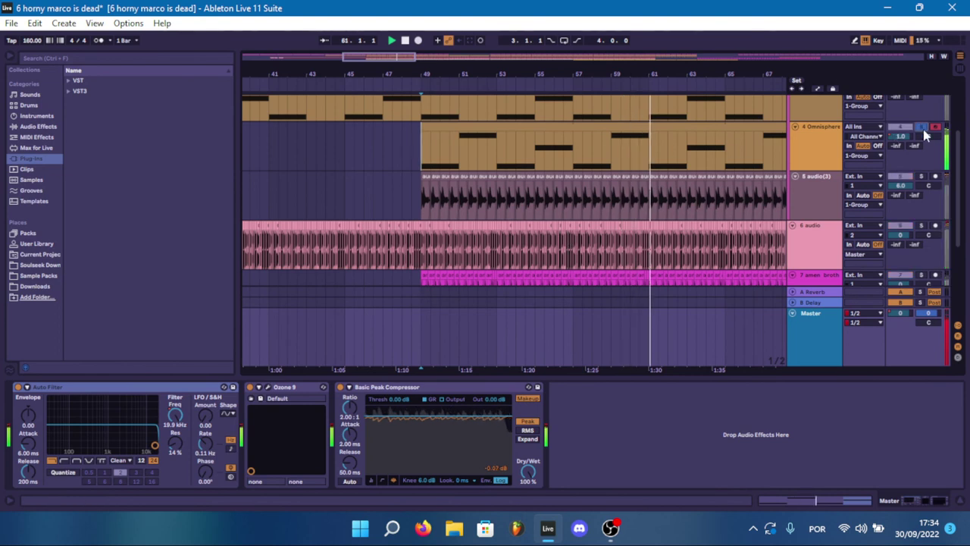
{"action": "left_click", "coordinate": [816, 143]}
{"action": "key", "text": "space"}
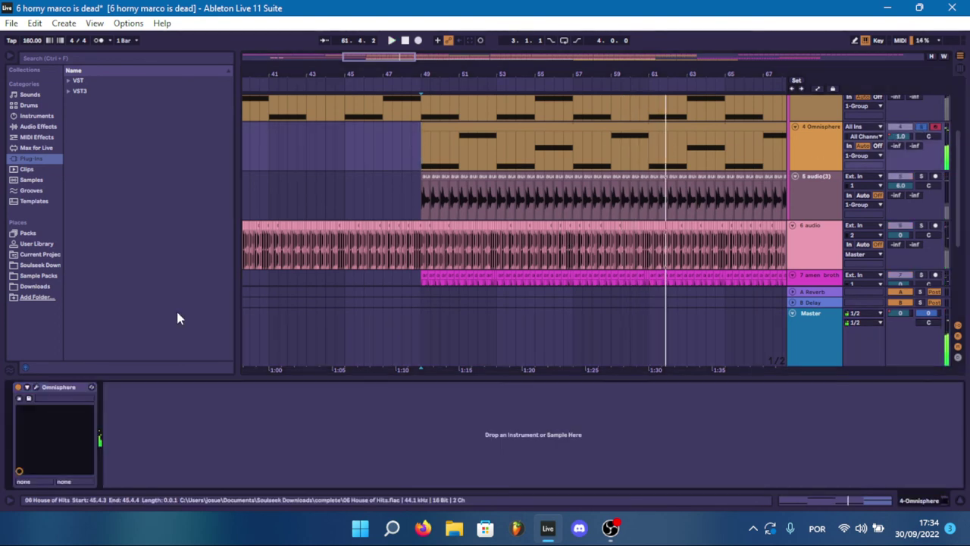
{"action": "left_click", "coordinate": [36, 387]}
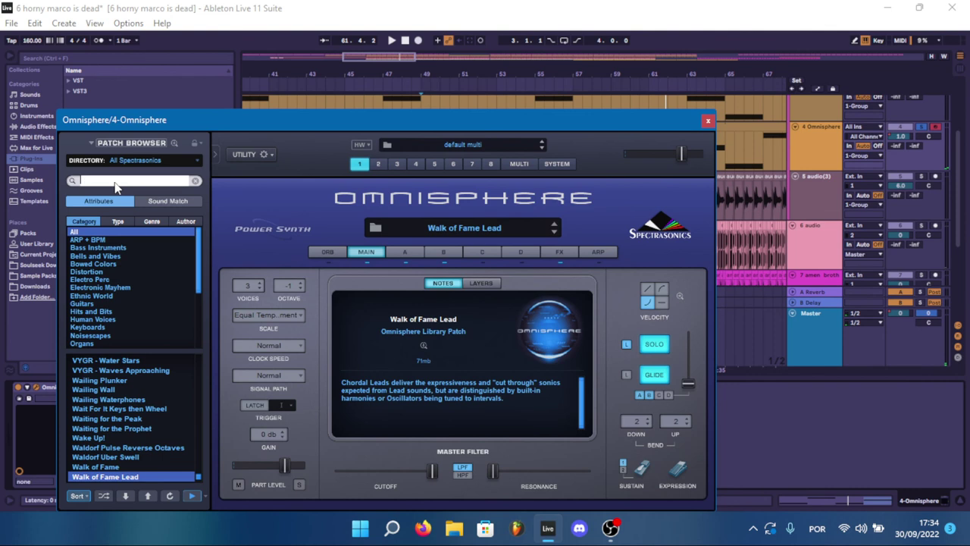
Step: Search the Omnisphere patch browser for "existence" and load the Existence patch on the 4 Omnisphere track
{"action": "type", "text": "s"}
{"action": "type", "text": "x"}
{"action": "type", "text": "istenc"}
{"action": "type", "text": "e"}
{"action": "key", "text": "Return"}
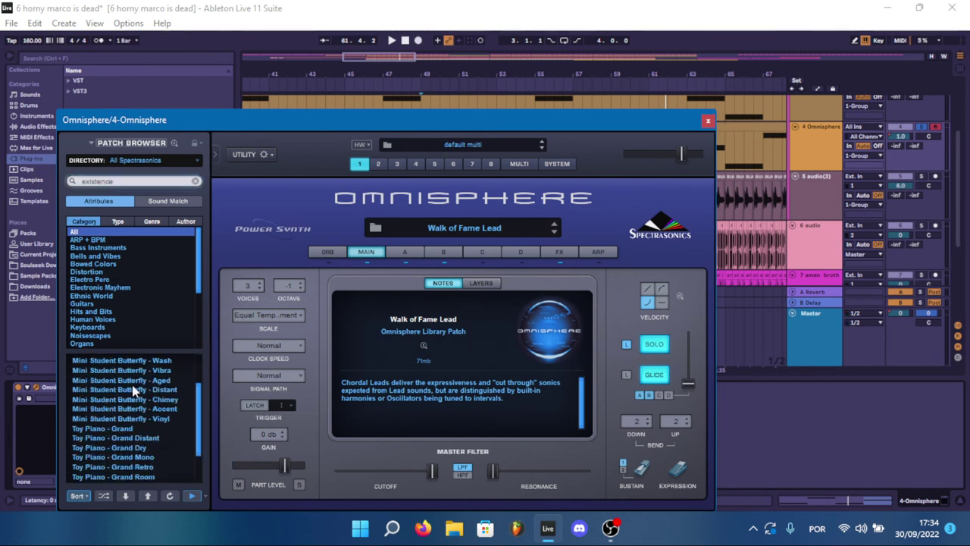
{"action": "scroll", "coordinate": [133, 390], "scroll_direction": "down", "scroll_amount": 2}
{"action": "left_click", "coordinate": [127, 468]}
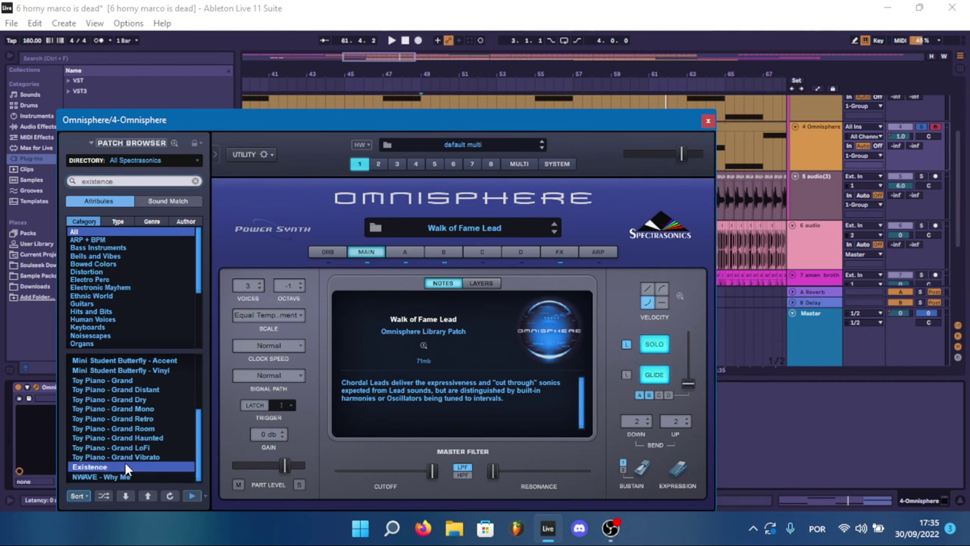
Step: Play the 4 Omnisphere track with its new patch from bar 49, first soloed and then in the full mix
{"action": "left_click", "coordinate": [708, 123]}
{"action": "key", "text": "space"}
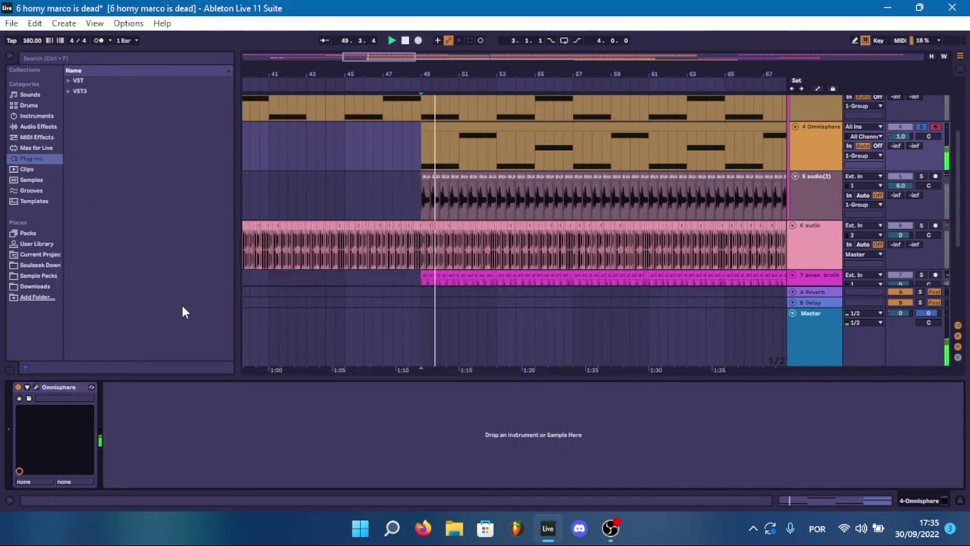
{"action": "left_click", "coordinate": [922, 130]}
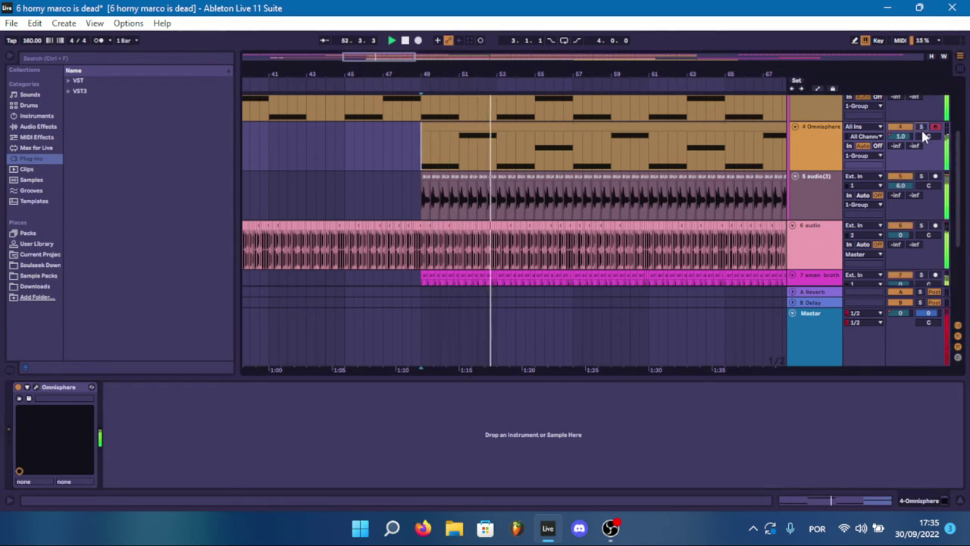
Step: Search the patches for "walk of fame", load Walk of Fame Lead on the 4 Omnisphere track and clear the search
{"action": "left_click", "coordinate": [35, 388]}
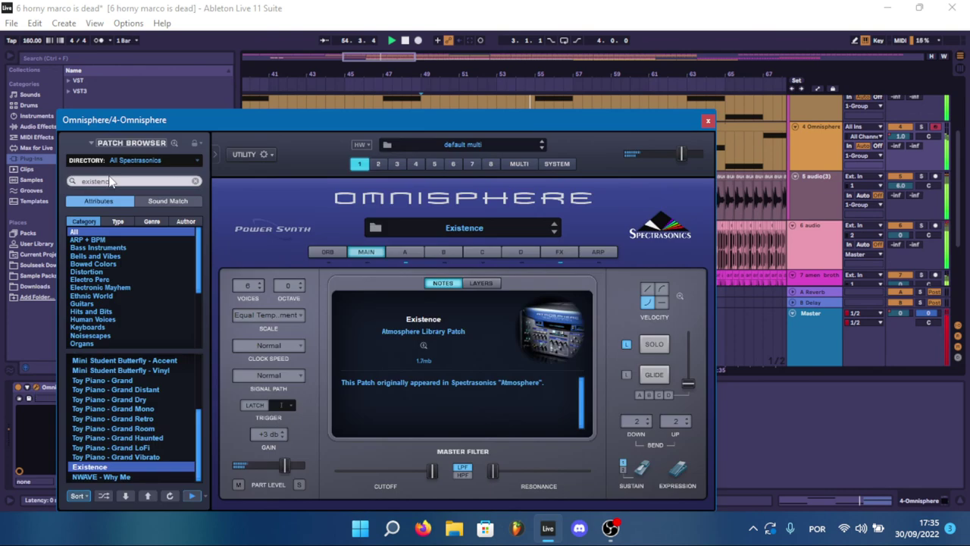
{"action": "double_click", "coordinate": [111, 181]}
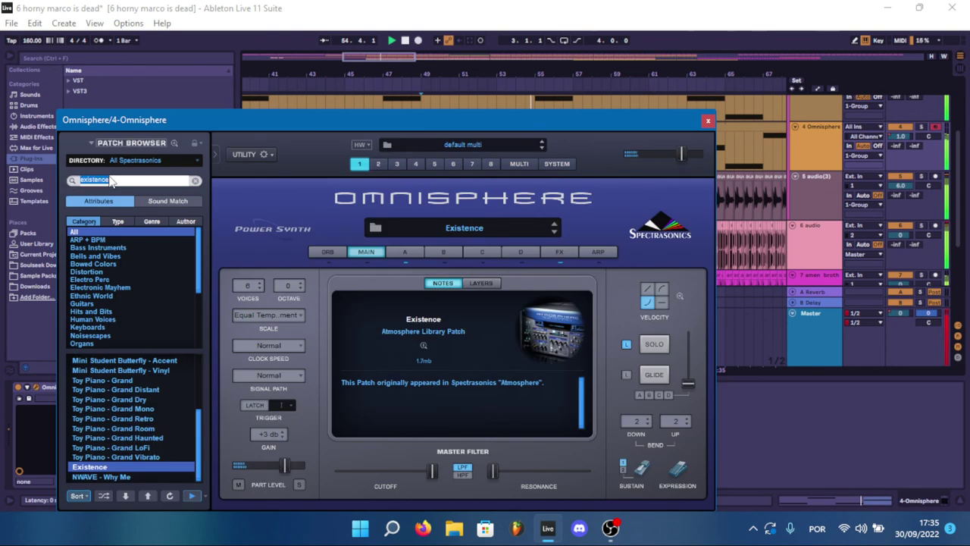
{"action": "type", "text": "walk of f"}
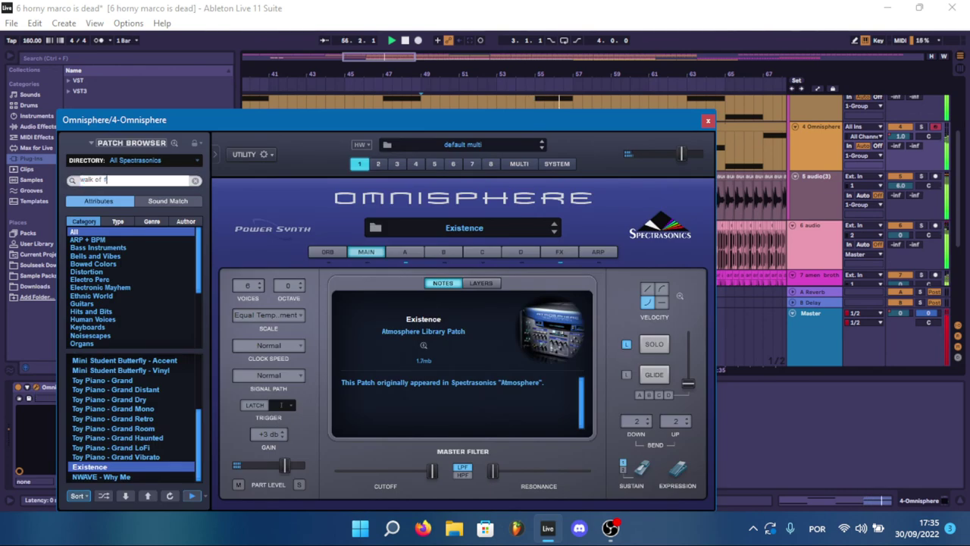
{"action": "type", "text": "ame"}
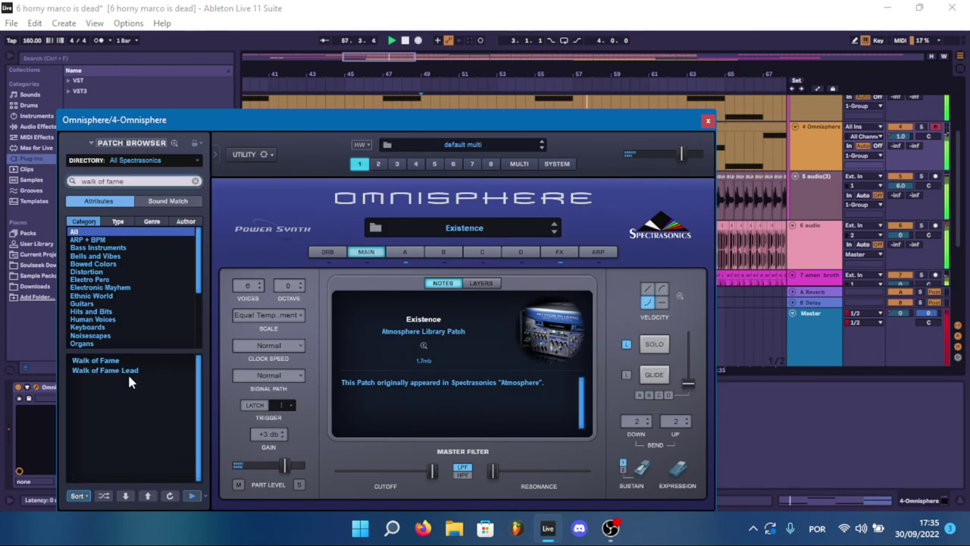
{"action": "left_click", "coordinate": [134, 371]}
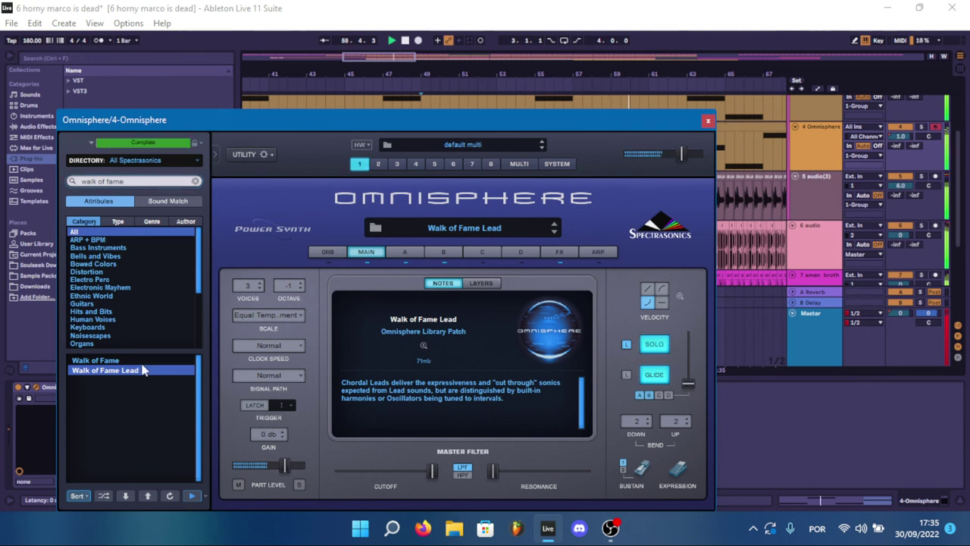
{"action": "left_click", "coordinate": [196, 181]}
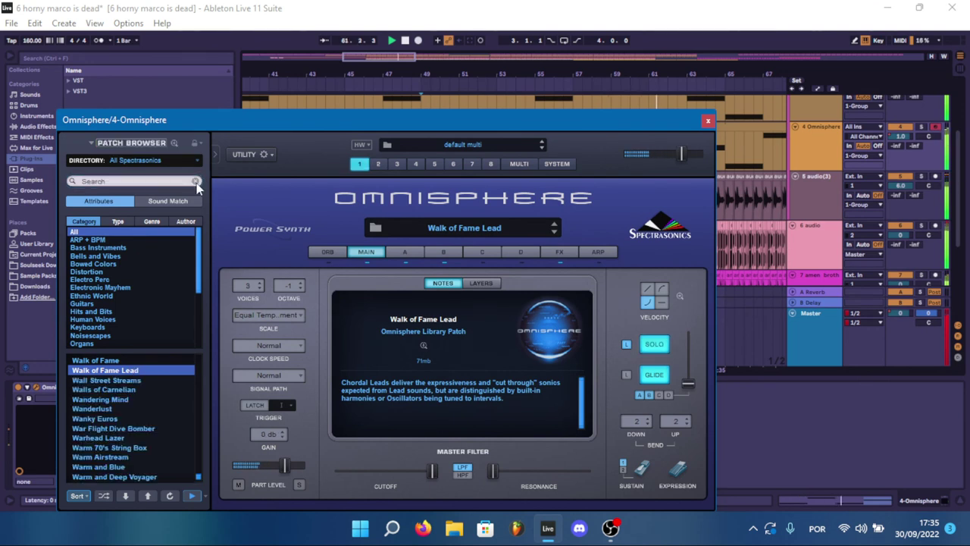
{"action": "left_click", "coordinate": [708, 120]}
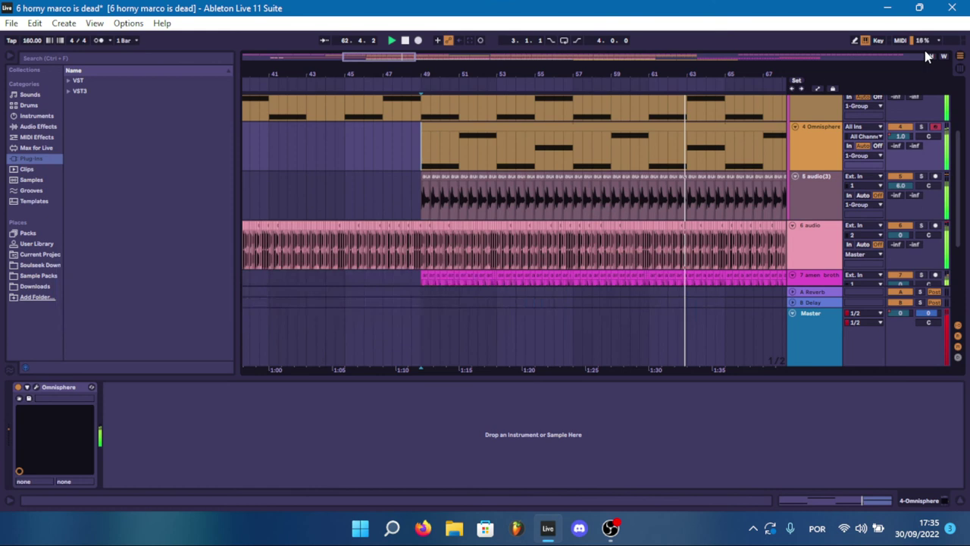
Step: Fit the whole arrangement to the view in height and width and collapse the Master track
{"action": "left_click", "coordinate": [931, 56]}
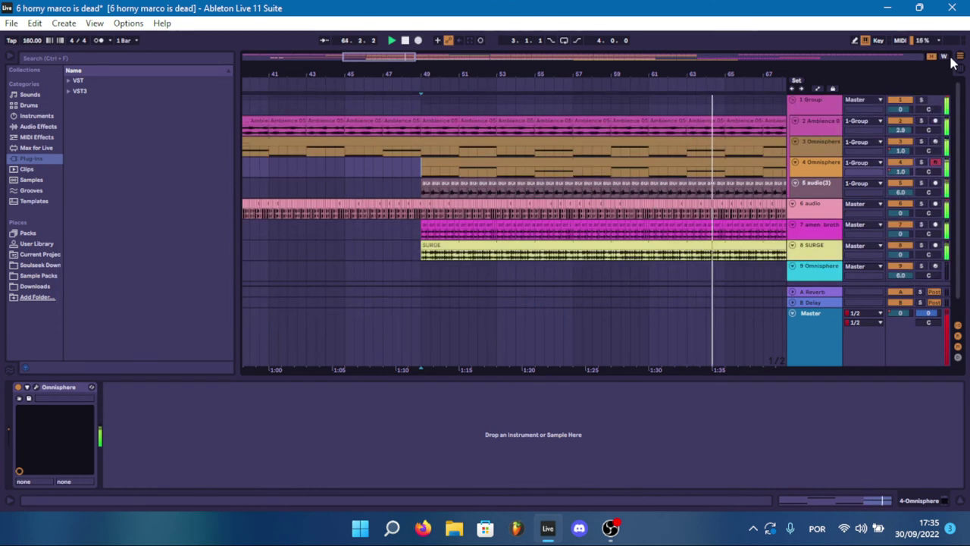
{"action": "left_click", "coordinate": [946, 57]}
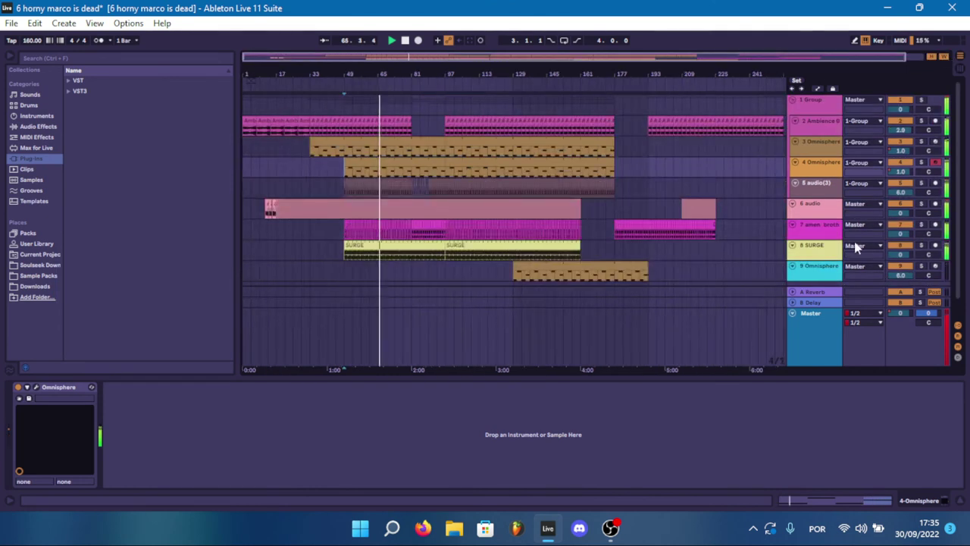
{"action": "left_click", "coordinate": [793, 313]}
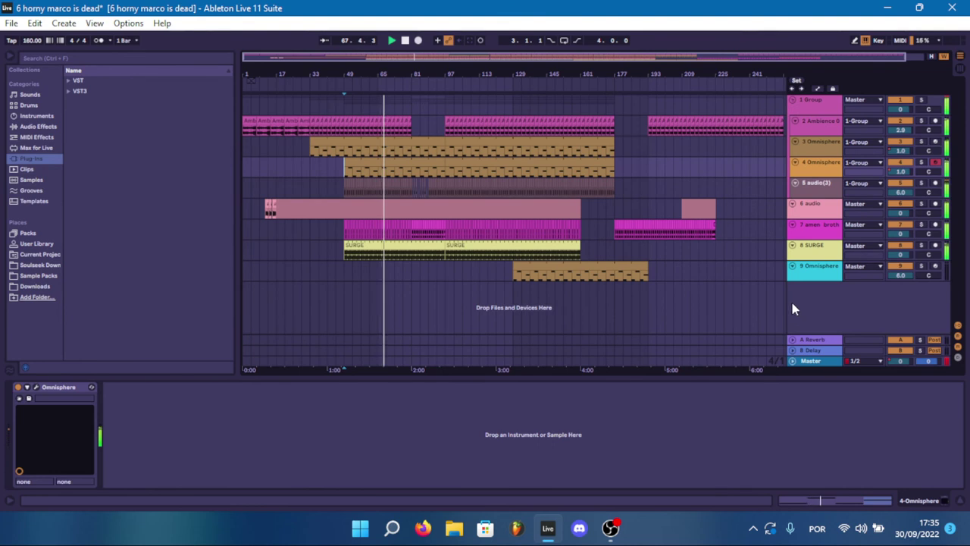